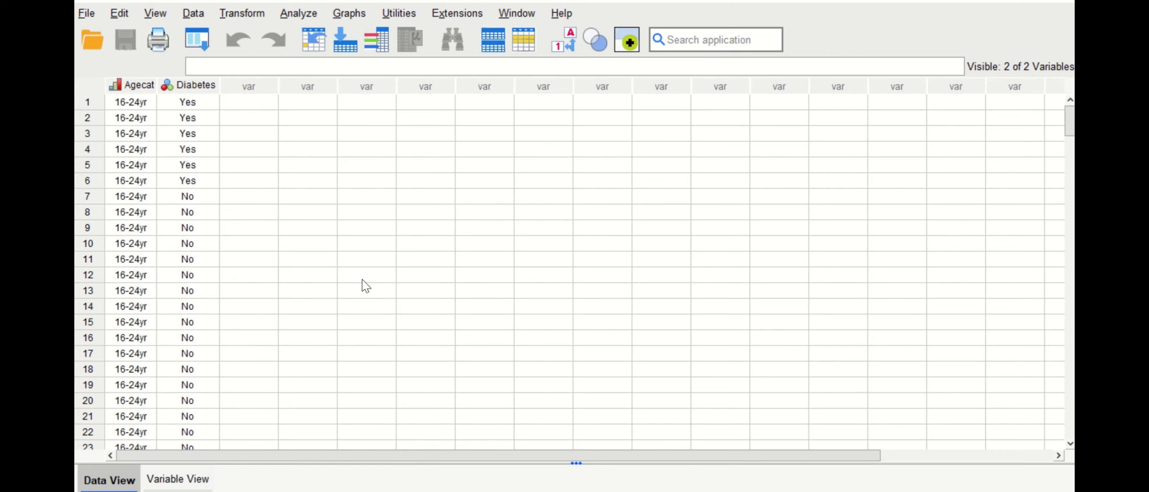
Look through all records of the Agecat and Diabetes variables, from the first case to the last
{"action": "scroll", "coordinate": [202, 198], "scroll_direction": "down", "scroll_amount": 6}
{"action": "scroll", "coordinate": [205, 203], "scroll_direction": "down", "scroll_amount": 20}
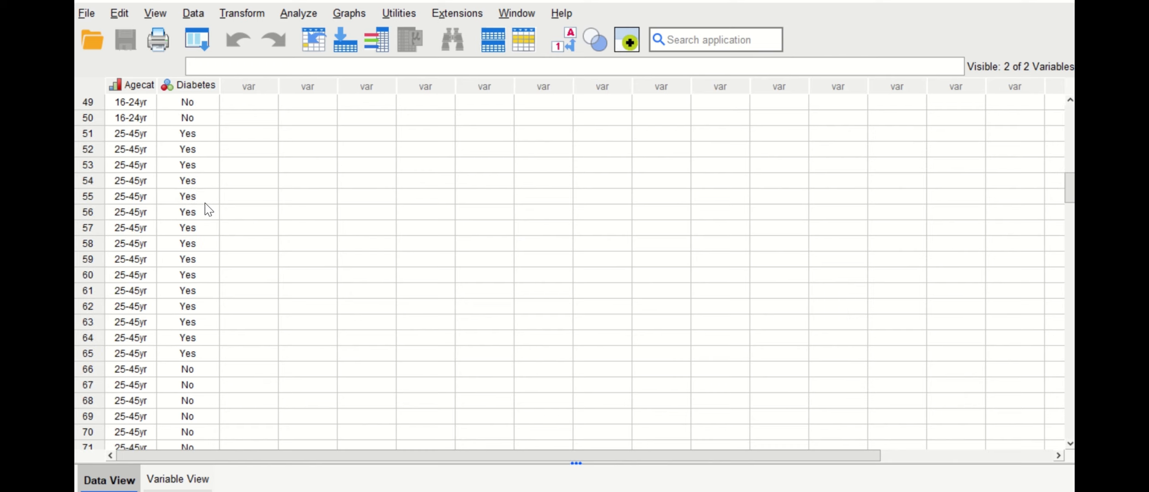
{"action": "scroll", "coordinate": [208, 260], "scroll_direction": "down", "scroll_amount": 20}
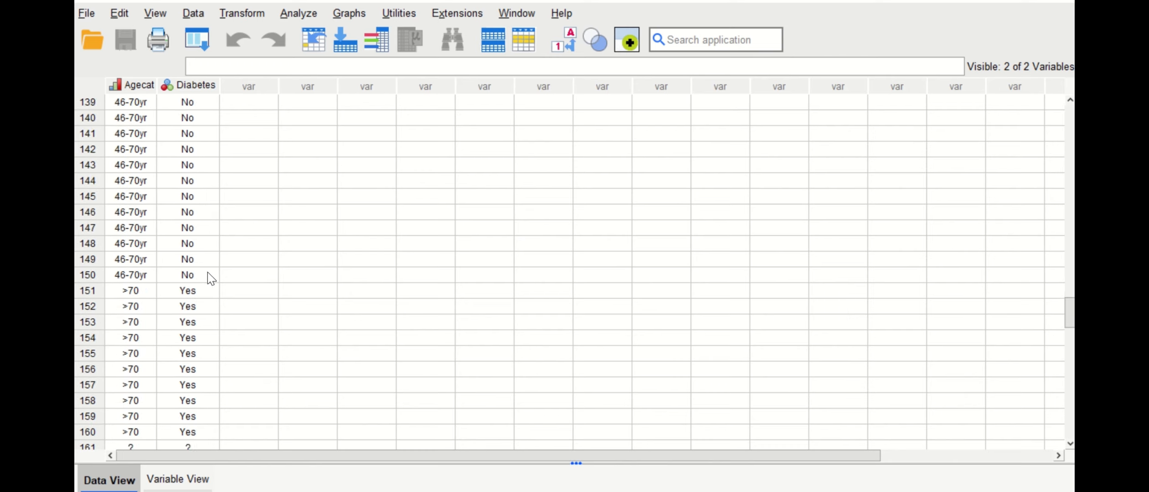
{"action": "scroll", "coordinate": [207, 276], "scroll_direction": "down", "scroll_amount": 4}
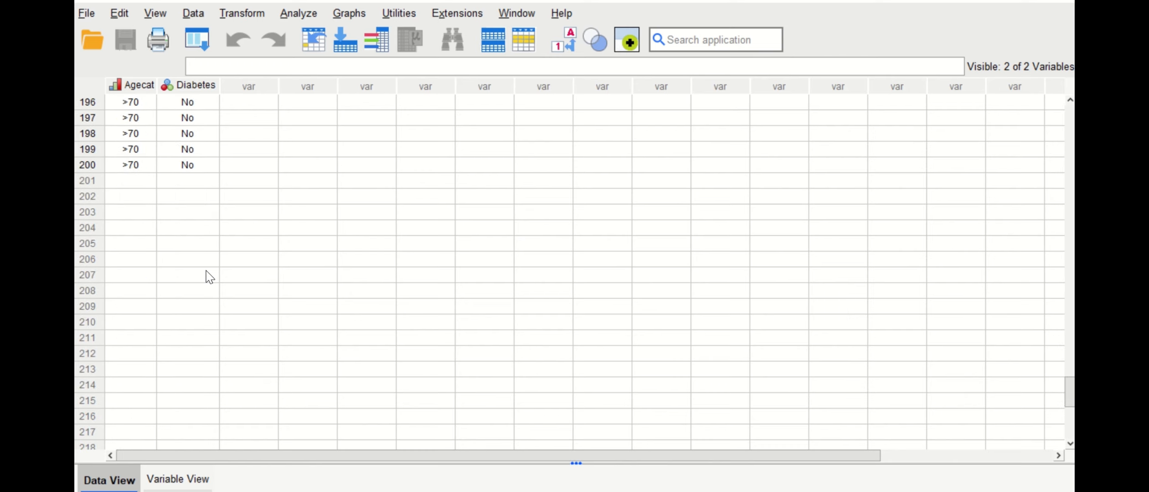
{"action": "scroll", "coordinate": [467, 278], "scroll_direction": "up", "scroll_amount": 5}
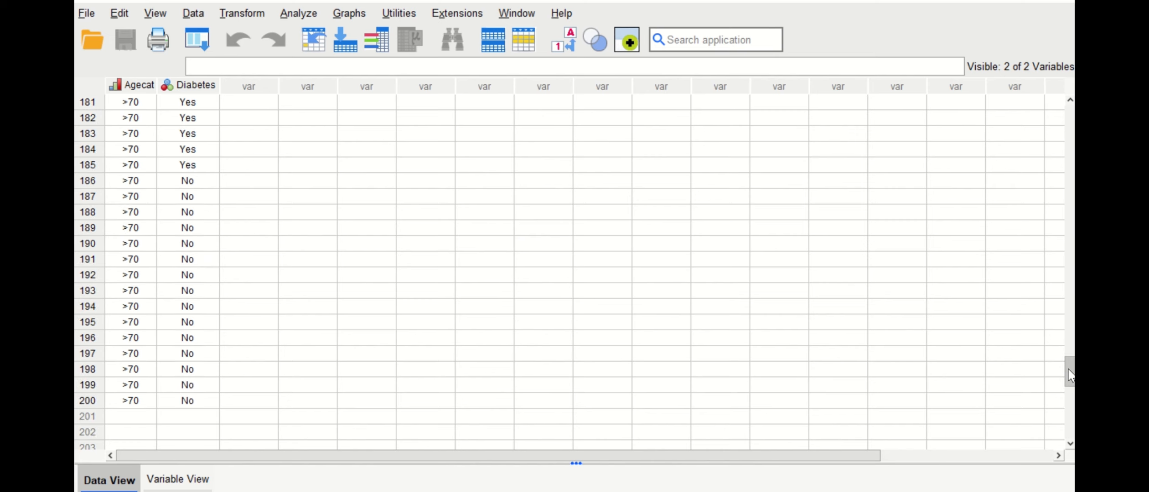
{"action": "left_click_drag", "start_coordinate": [1069, 370], "coordinate": [1069, 119]}
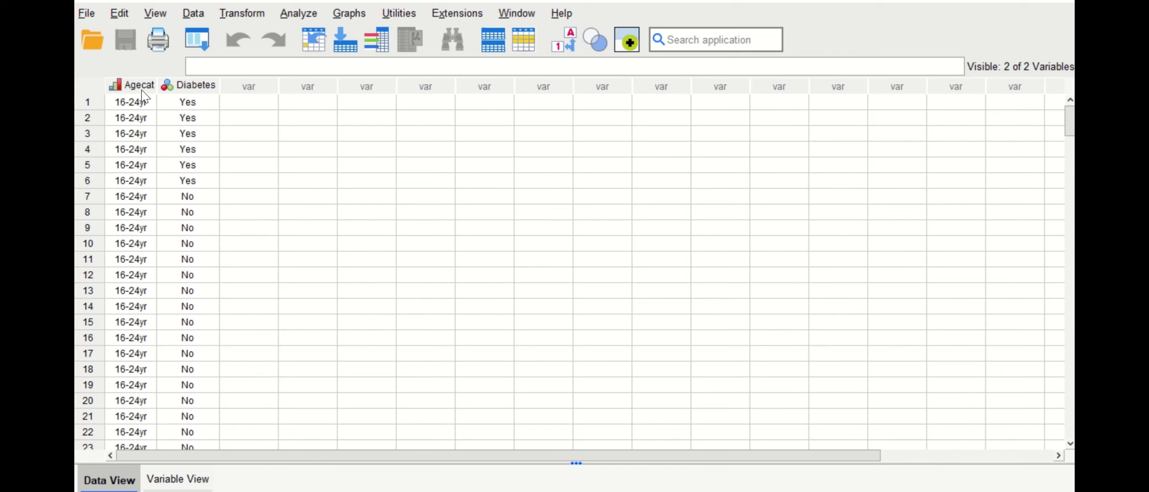
Examine how the Yes and No Diabetes values are spread across the Agecat age groups
{"action": "mouse_move", "coordinate": [141, 91]}
{"action": "scroll", "coordinate": [185, 182], "scroll_direction": "down", "scroll_amount": 20}
{"action": "scroll", "coordinate": [186, 193], "scroll_direction": "down", "scroll_amount": 4}
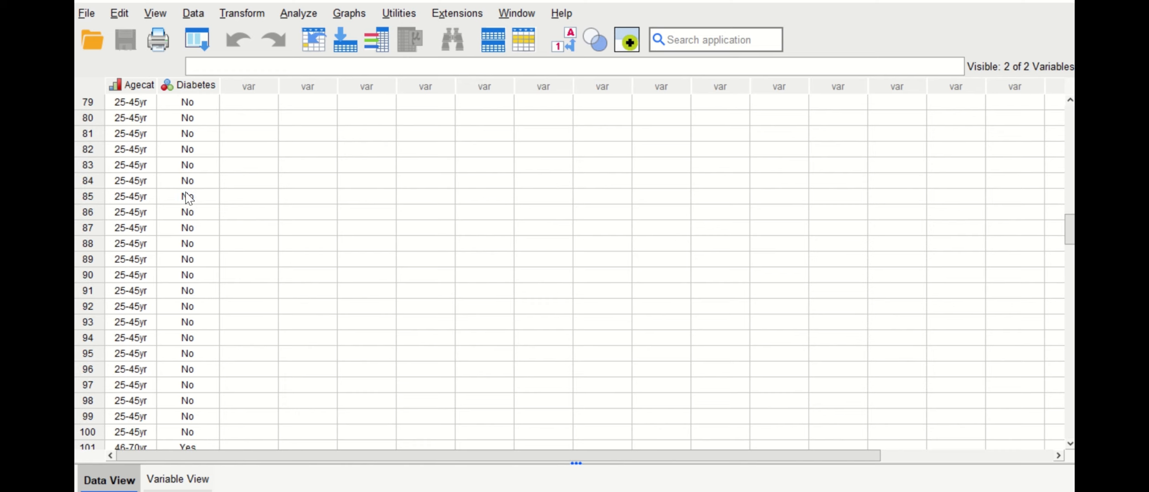
{"action": "scroll", "coordinate": [187, 248], "scroll_direction": "down", "scroll_amount": 3}
{"action": "scroll", "coordinate": [190, 257], "scroll_direction": "down", "scroll_amount": 9}
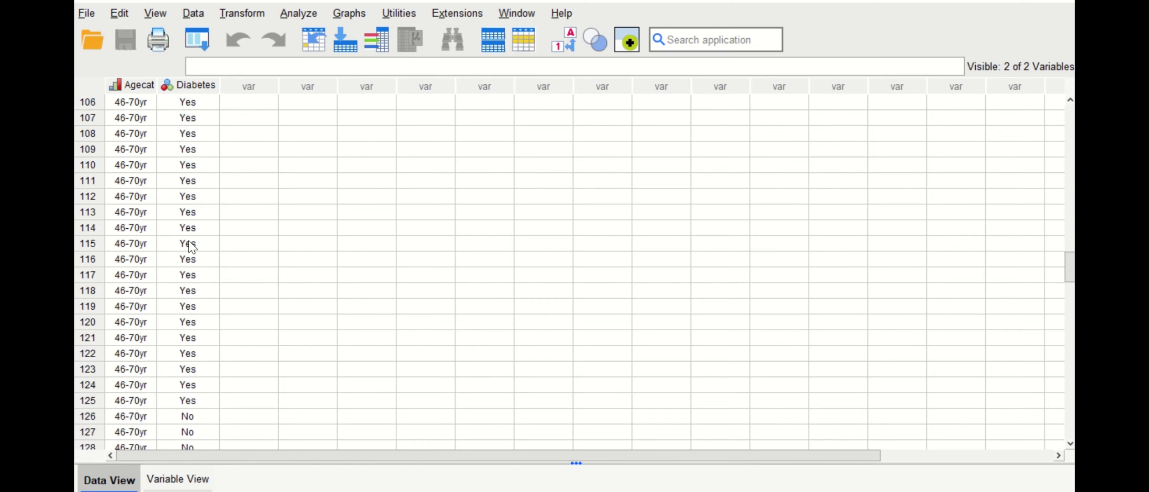
{"action": "scroll", "coordinate": [187, 246], "scroll_direction": "down", "scroll_amount": 11}
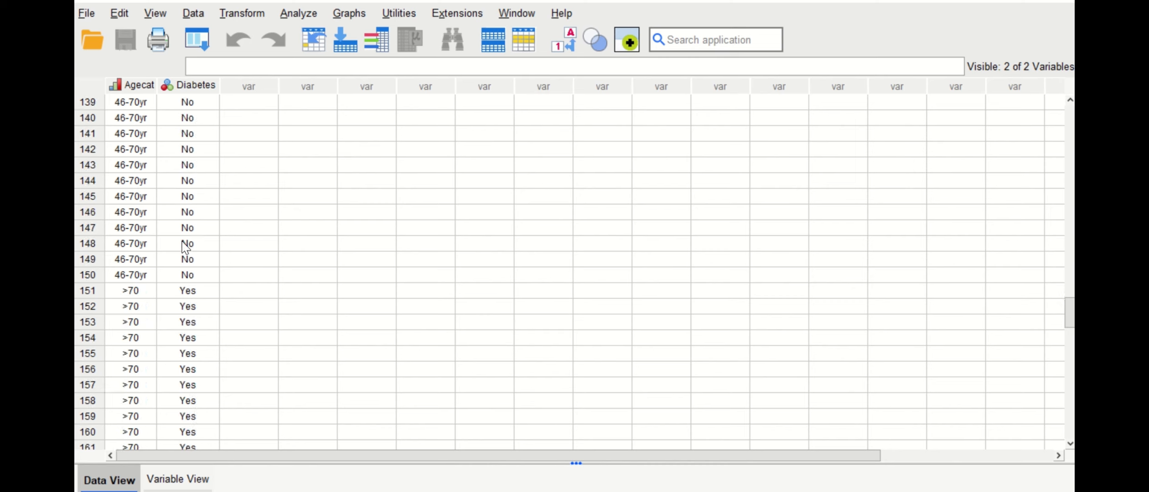
{"action": "scroll", "coordinate": [173, 302], "scroll_direction": "up", "scroll_amount": 19}
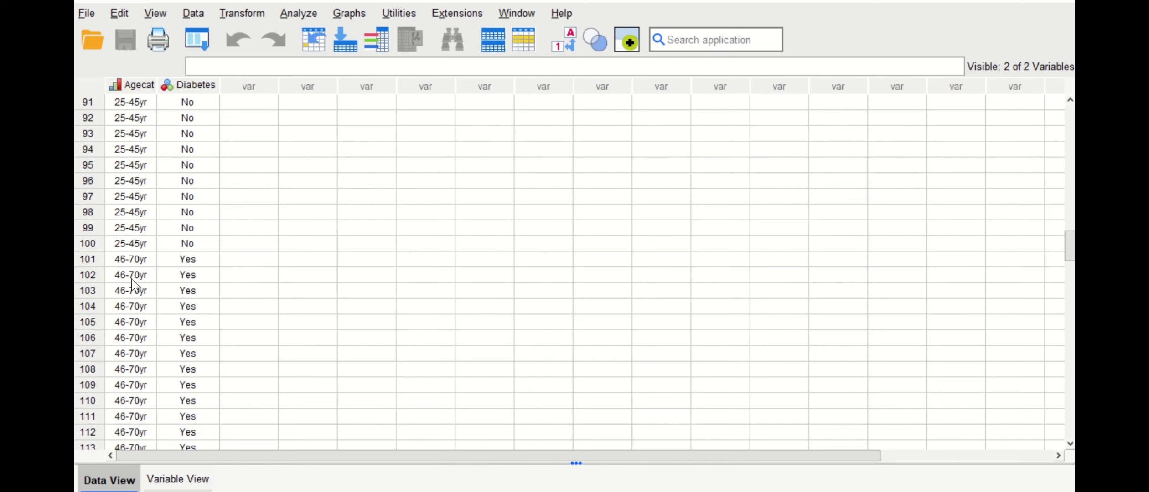
{"action": "scroll", "coordinate": [137, 287], "scroll_direction": "up", "scroll_amount": 9}
{"action": "scroll", "coordinate": [120, 255], "scroll_direction": "up", "scroll_amount": 5}
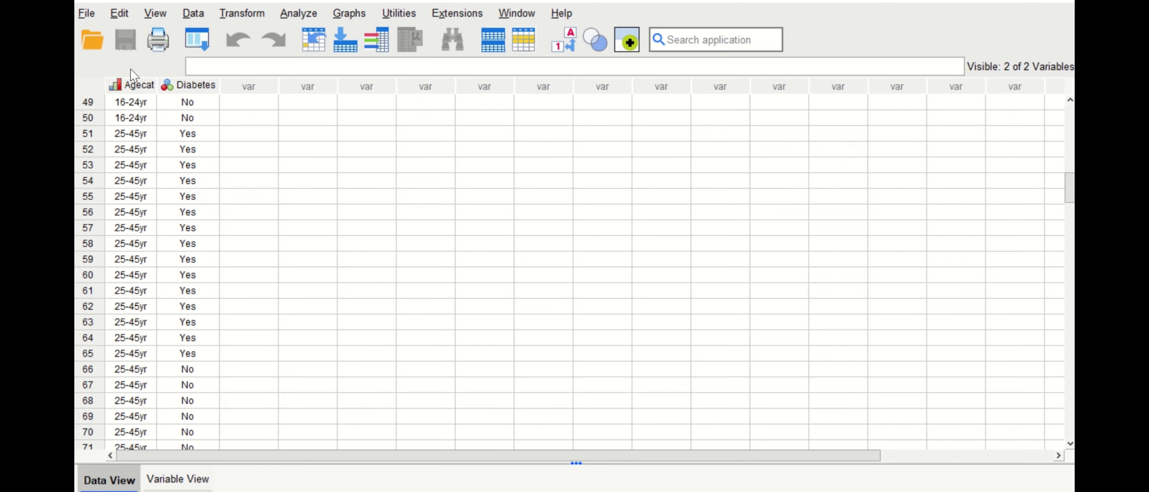
{"action": "scroll", "coordinate": [125, 108], "scroll_direction": "up", "scroll_amount": 5}
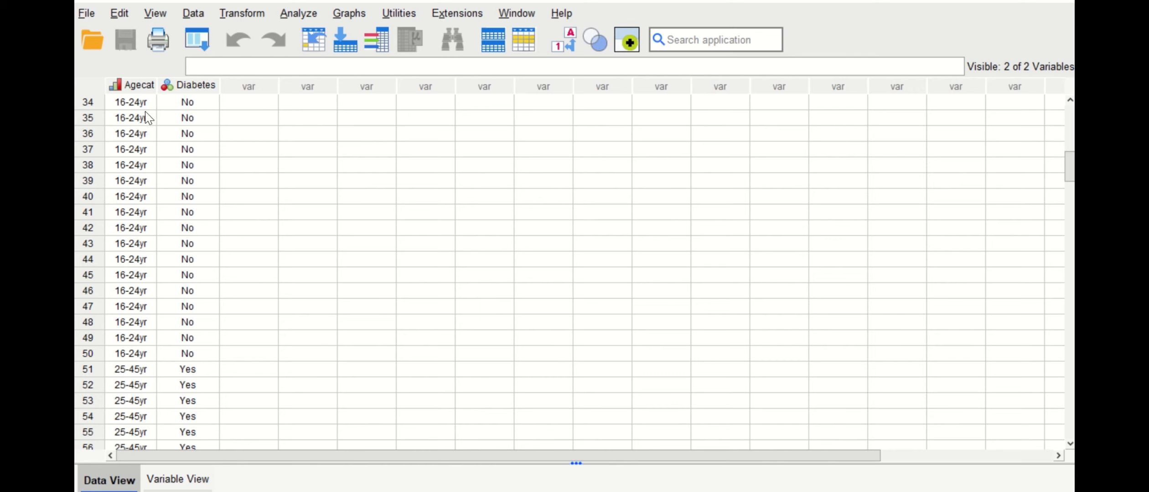
{"action": "scroll", "coordinate": [142, 217], "scroll_direction": "down", "scroll_amount": 5}
{"action": "scroll", "coordinate": [141, 217], "scroll_direction": "down", "scroll_amount": 6}
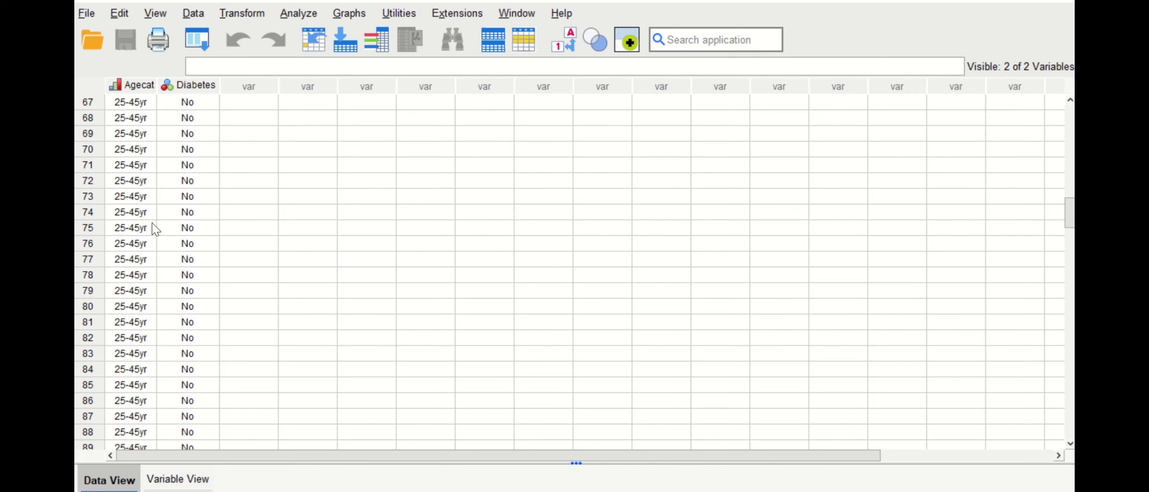
{"action": "scroll", "coordinate": [152, 223], "scroll_direction": "up", "scroll_amount": 13}
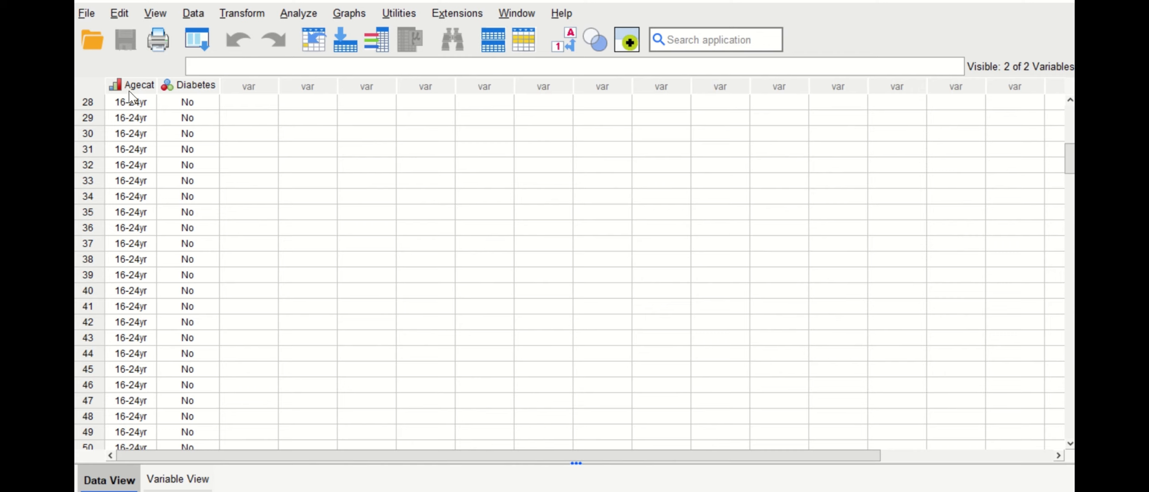
{"action": "scroll", "coordinate": [119, 140], "scroll_direction": "up", "scroll_amount": 4}
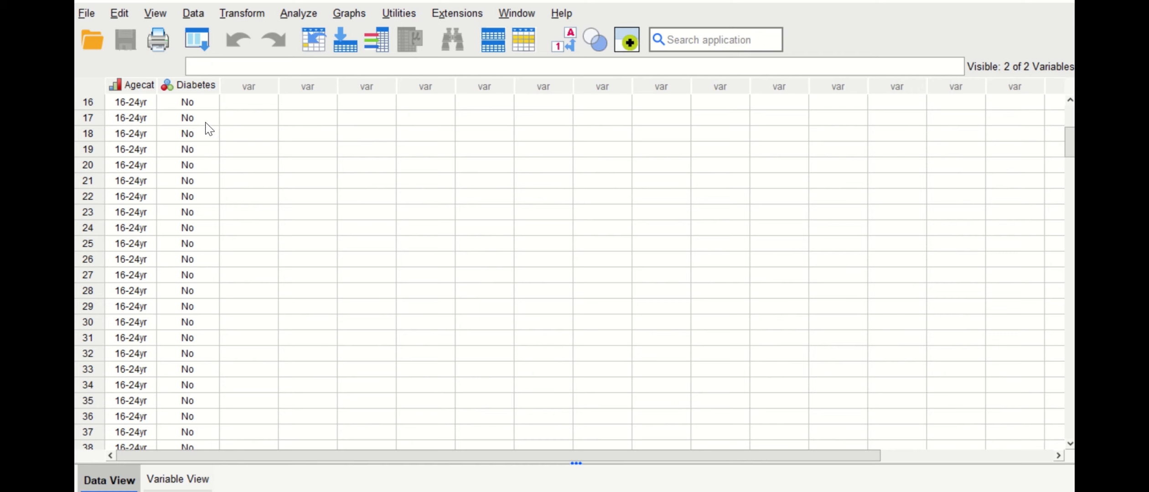
{"action": "scroll", "coordinate": [191, 191], "scroll_direction": "up", "scroll_amount": 1}
{"action": "scroll", "coordinate": [190, 192], "scroll_direction": "down", "scroll_amount": 14}
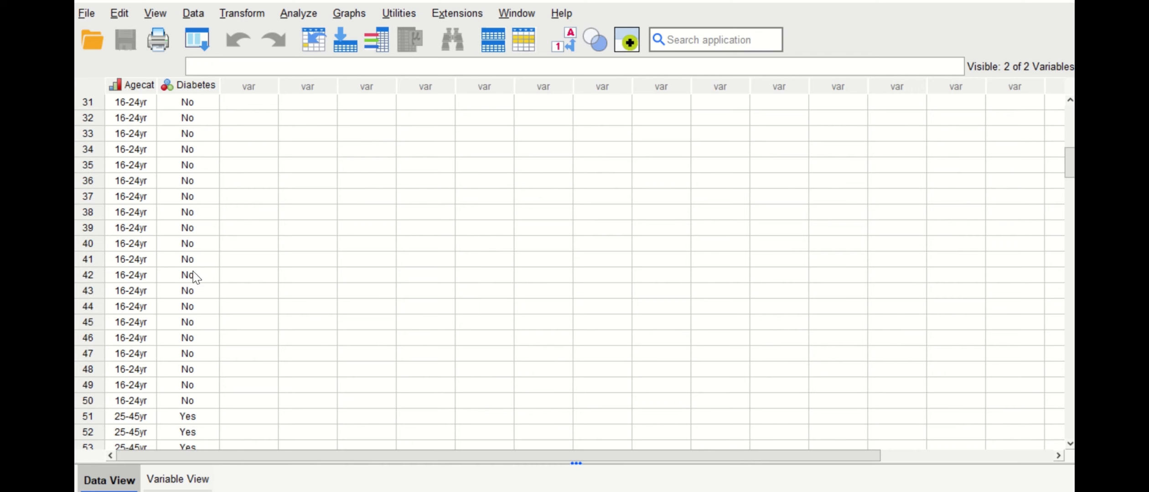
{"action": "scroll", "coordinate": [196, 282], "scroll_direction": "up", "scroll_amount": 17}
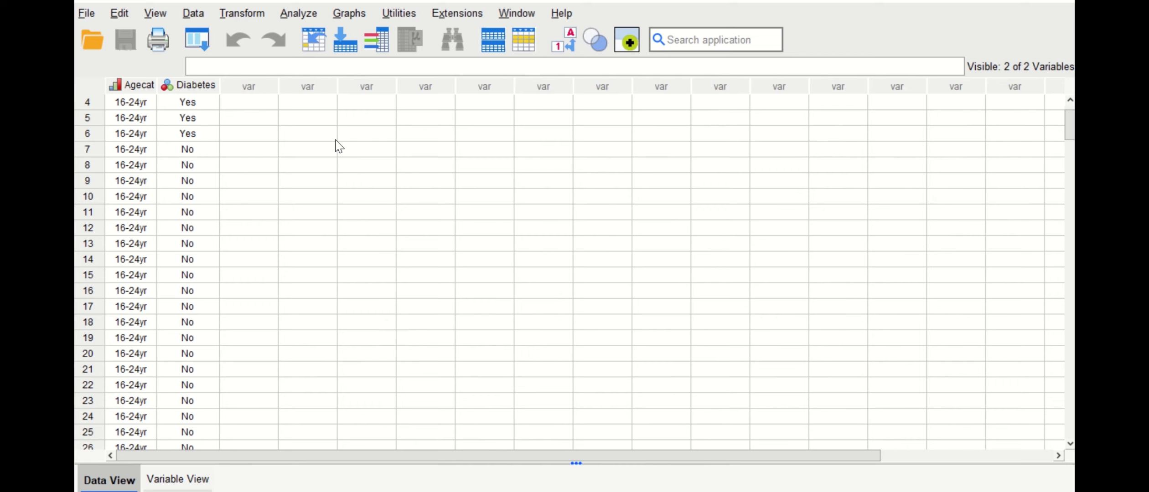
Run a Frequencies analysis with frequency tables for Agecat and Diabetes, clearing the previous dialog settings first
{"action": "left_click", "coordinate": [305, 13]}
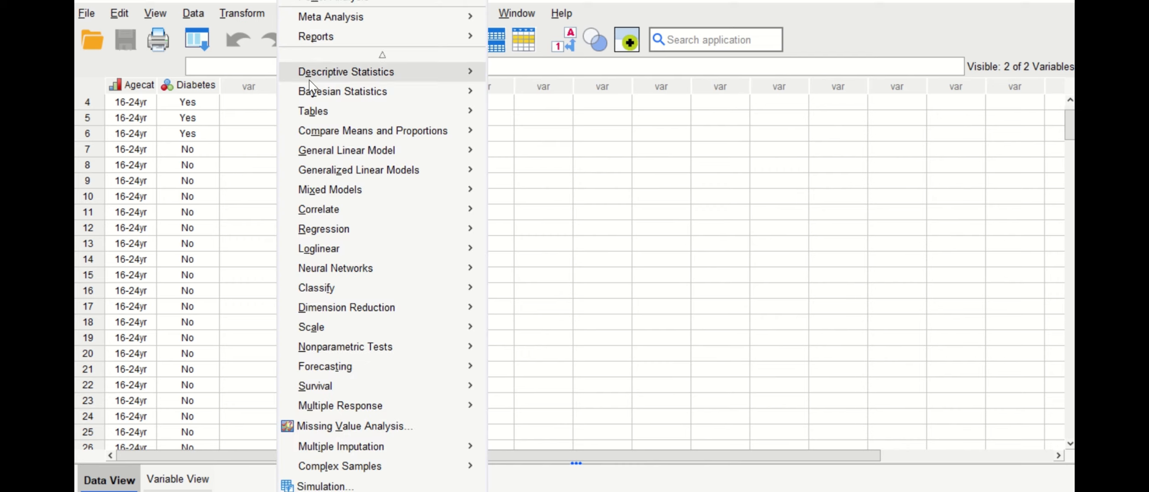
{"action": "mouse_move", "coordinate": [346, 72]}
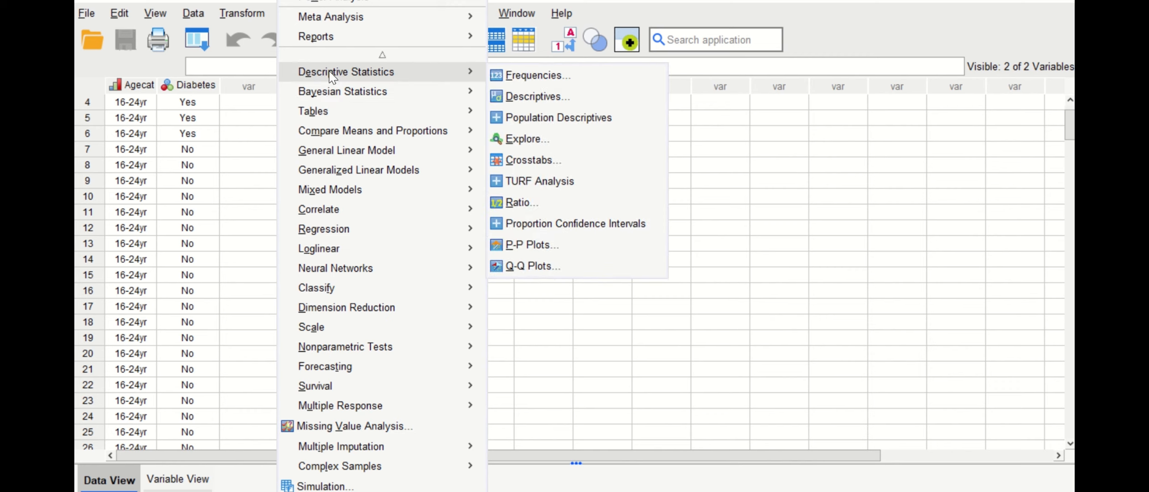
{"action": "left_click", "coordinate": [533, 76]}
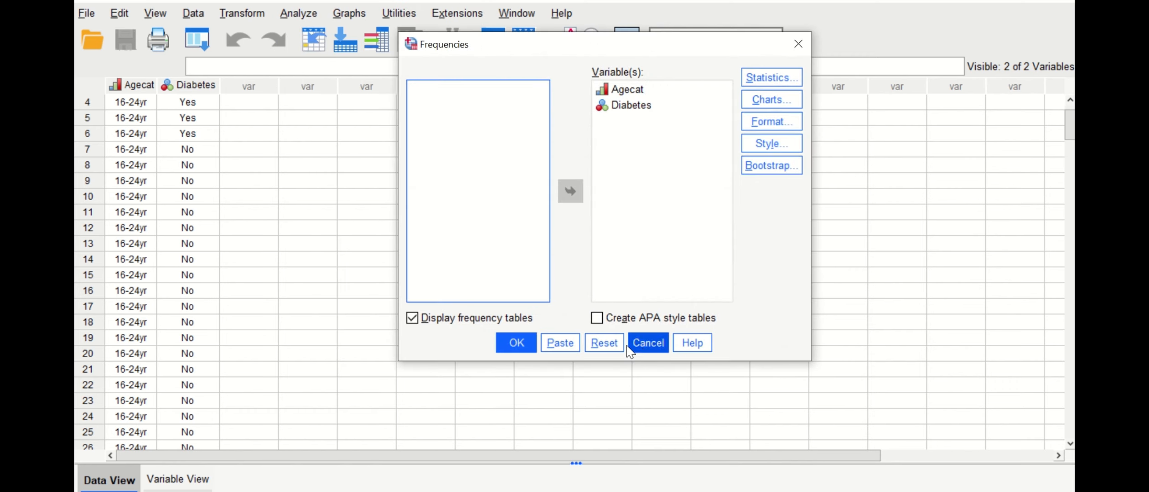
{"action": "left_click", "coordinate": [604, 342]}
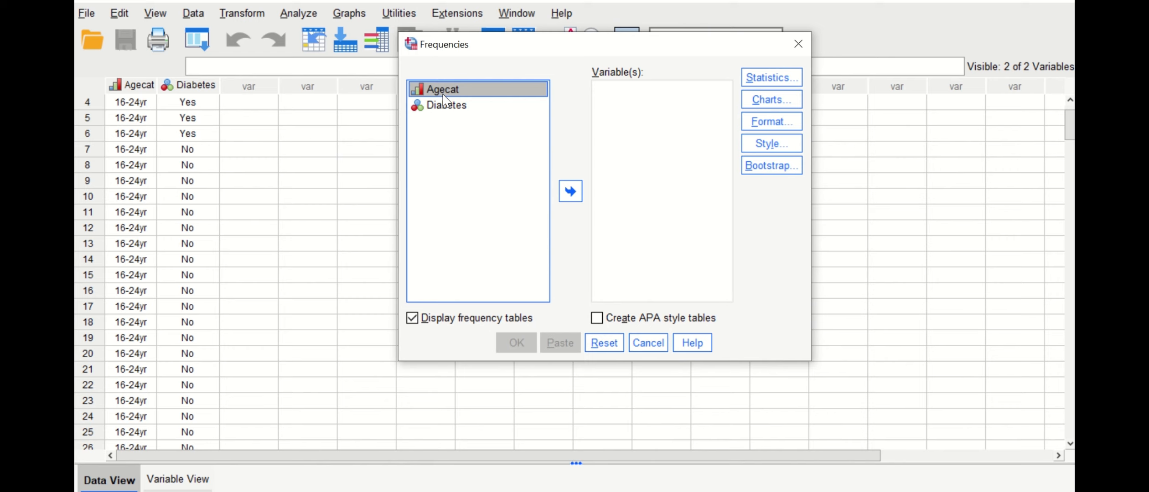
{"action": "left_click", "coordinate": [444, 107], "text": "shift"}
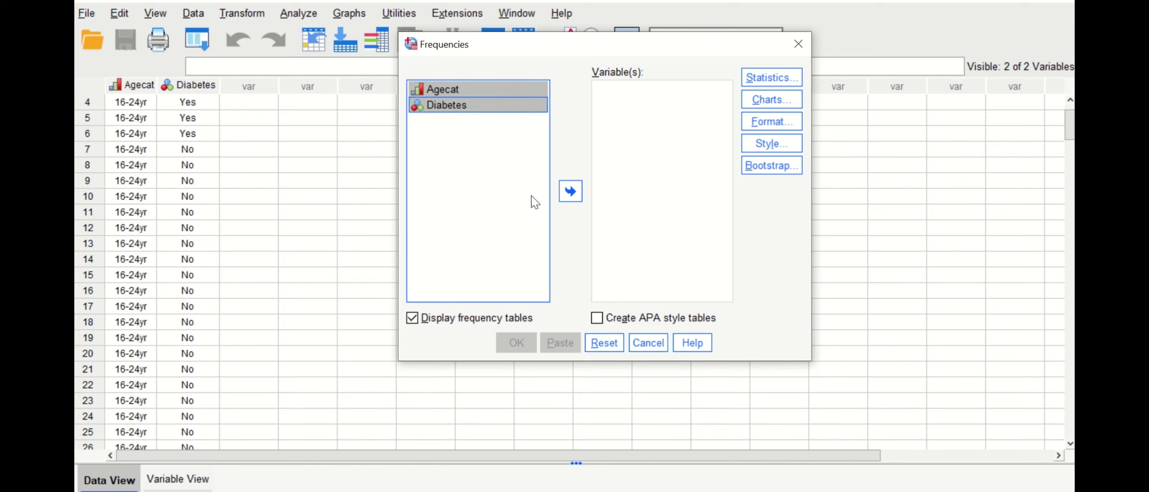
{"action": "left_click", "coordinate": [571, 191]}
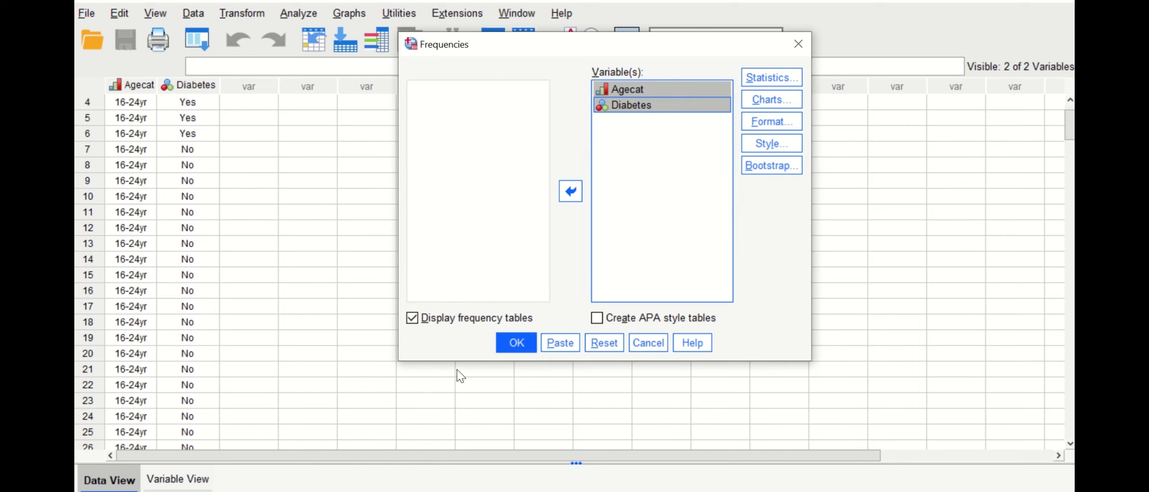
{"action": "left_click", "coordinate": [504, 348]}
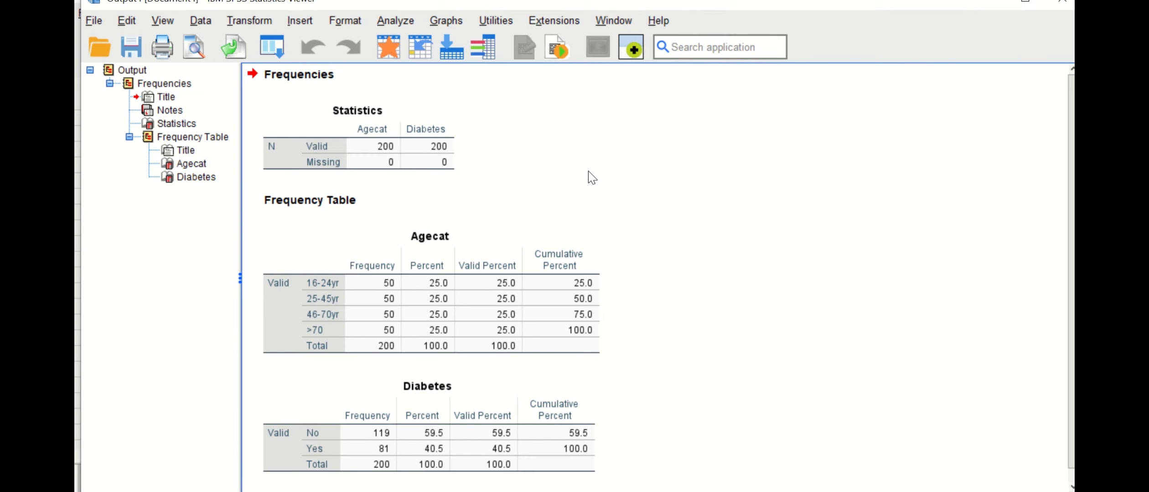
Review the Agecat and Diabetes frequency tables and close the output without saving it
{"action": "scroll", "coordinate": [670, 169], "scroll_direction": "down", "scroll_amount": 1}
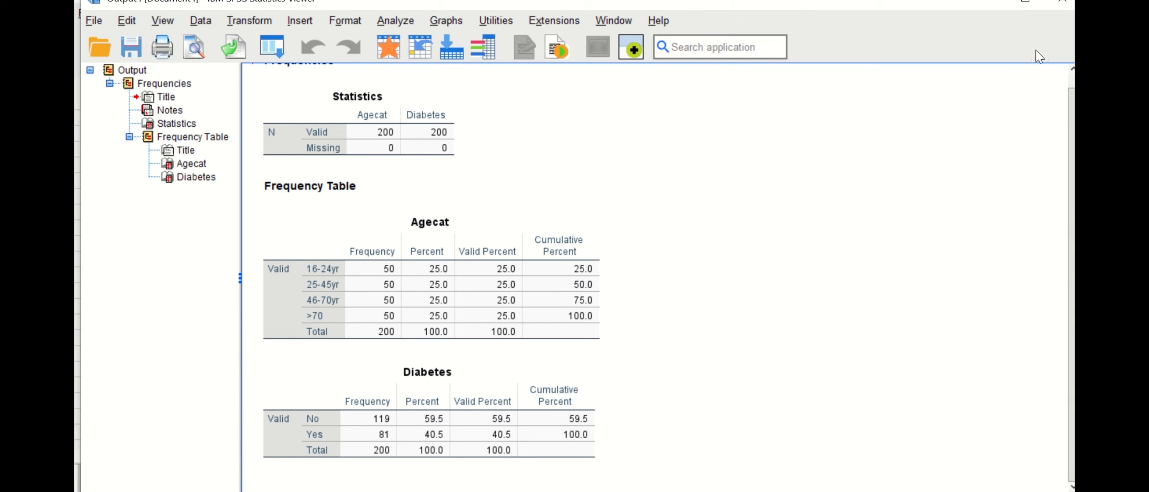
{"action": "left_click", "coordinate": [1061, 8]}
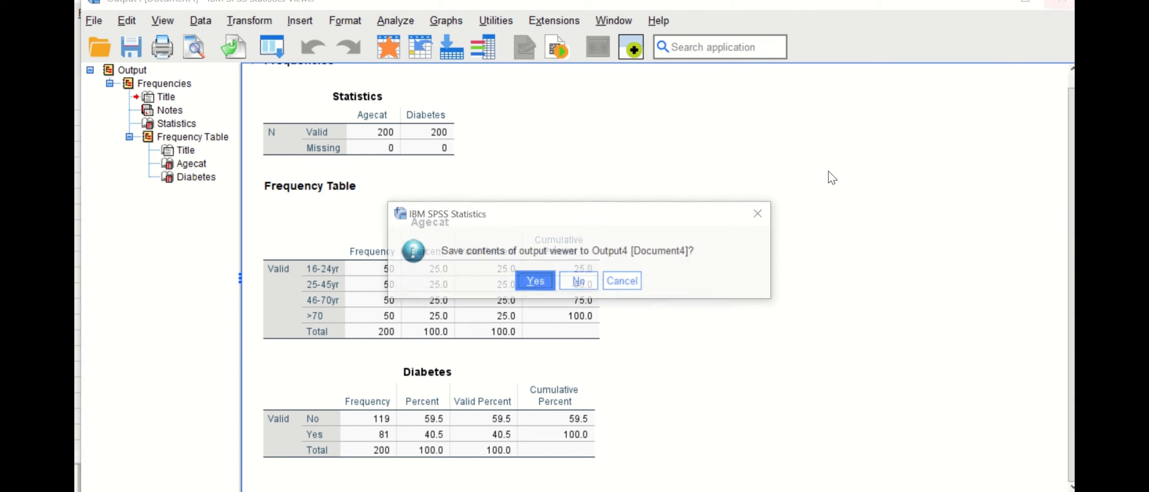
{"action": "left_click", "coordinate": [577, 285]}
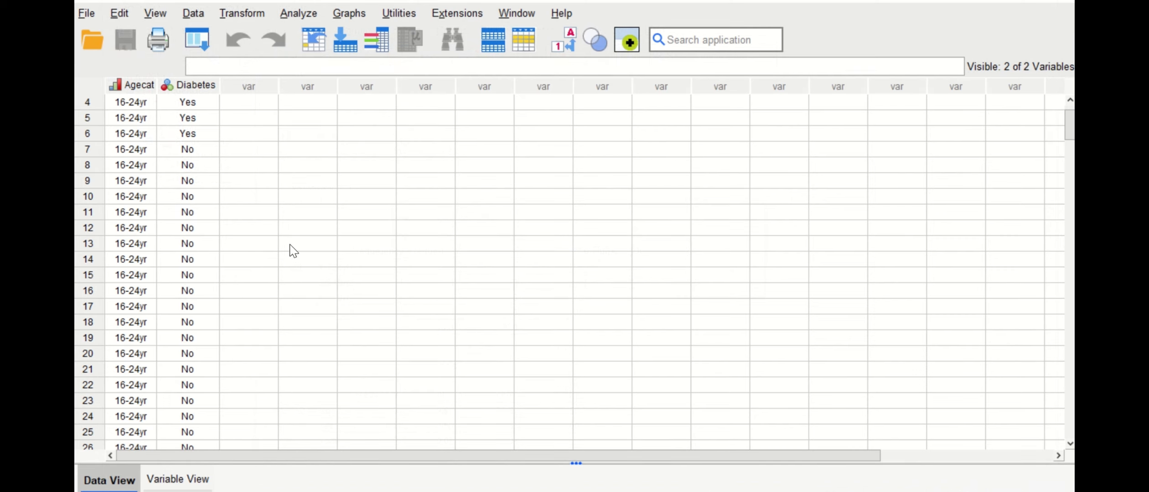
Check the value labels defined for Agecat and Diabetes in the variable definitions and return to the data
{"action": "left_click", "coordinate": [179, 474]}
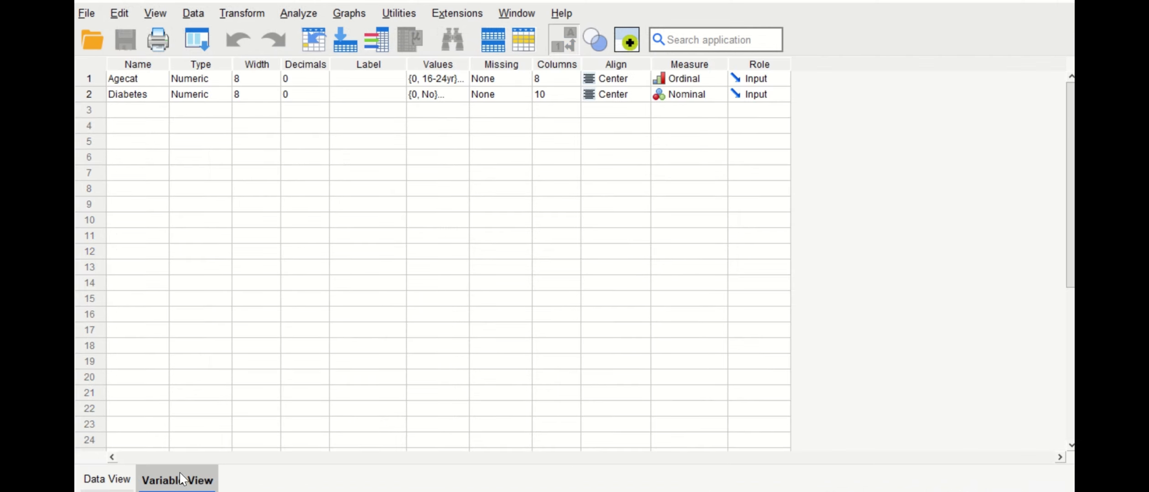
{"action": "double_click", "coordinate": [459, 80]}
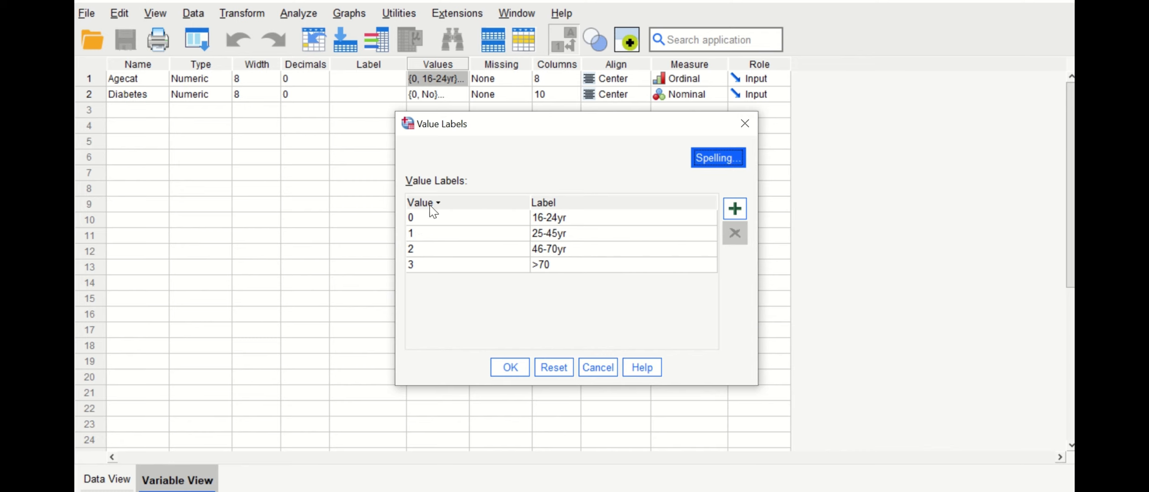
{"action": "left_click", "coordinate": [745, 124]}
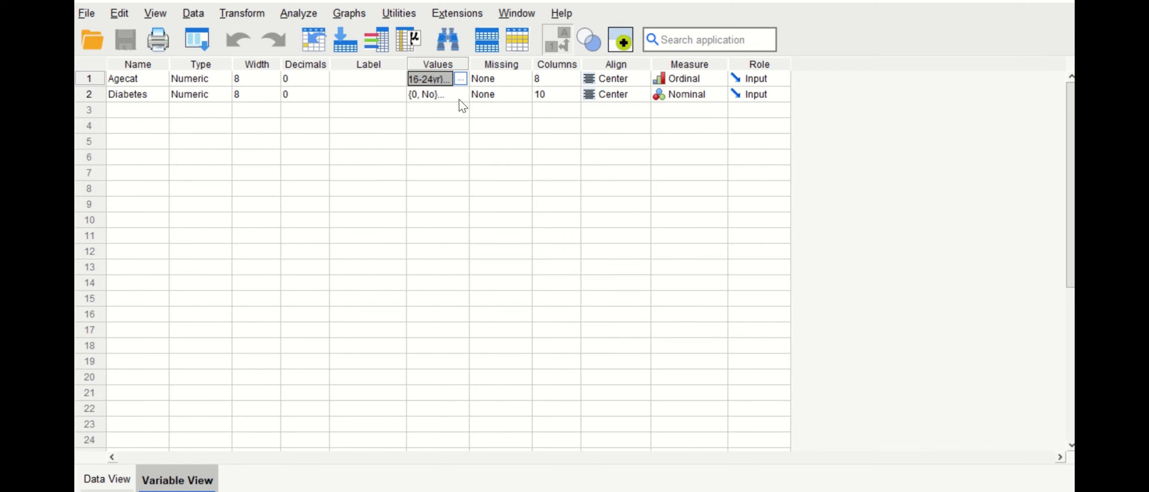
{"action": "left_click", "coordinate": [437, 94]}
{"action": "left_click", "coordinate": [460, 95]}
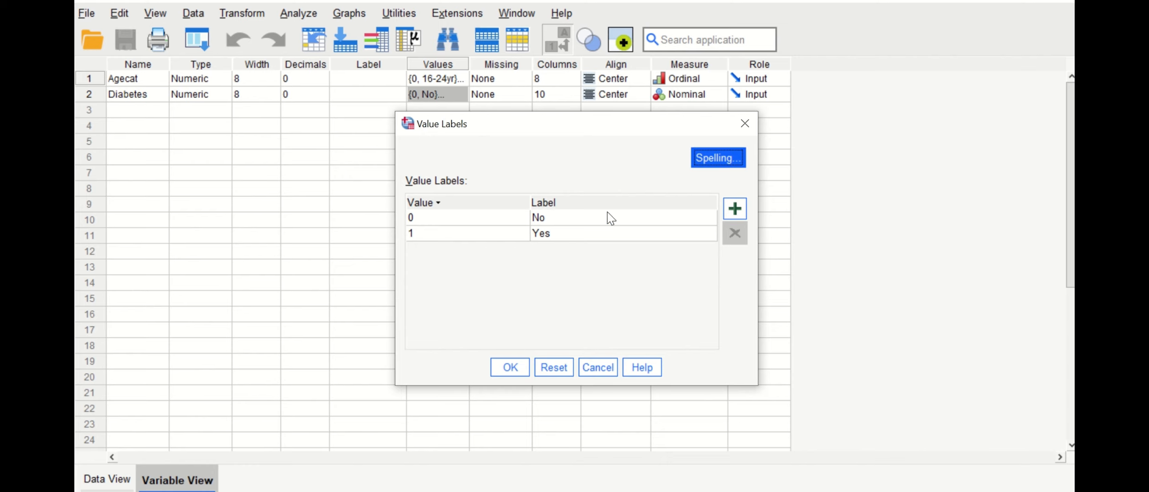
{"action": "left_click", "coordinate": [745, 123]}
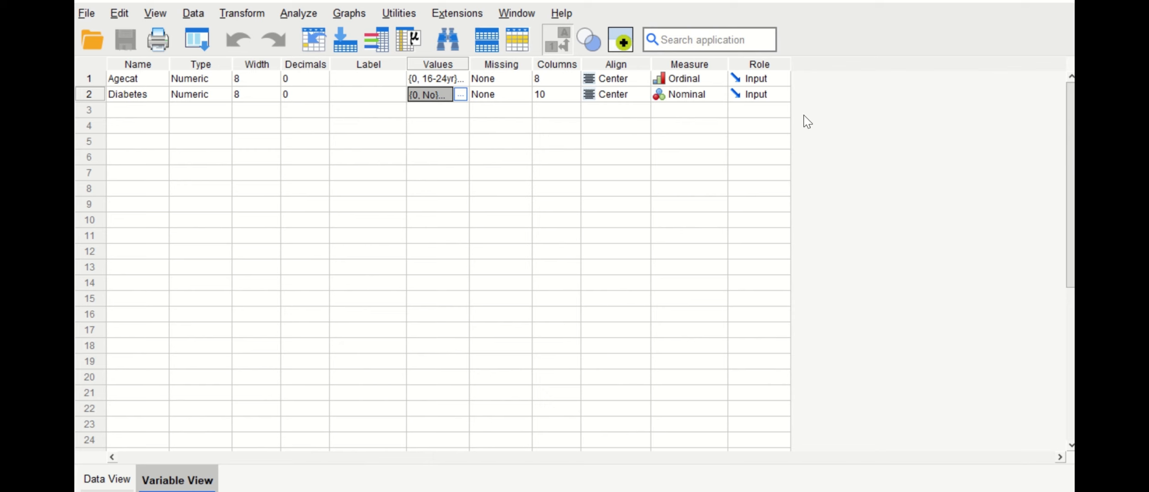
{"action": "left_click", "coordinate": [114, 479]}
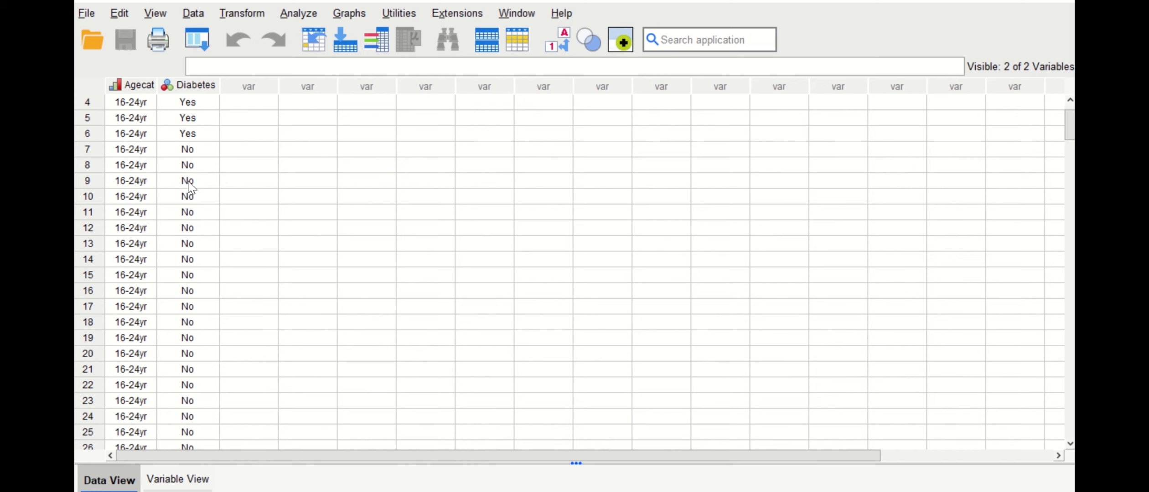
Set up a cleared Binary Logistic regression with Diabetes as the dependent variable and Agecat as the covariate in Block 1
{"action": "left_click", "coordinate": [298, 13]}
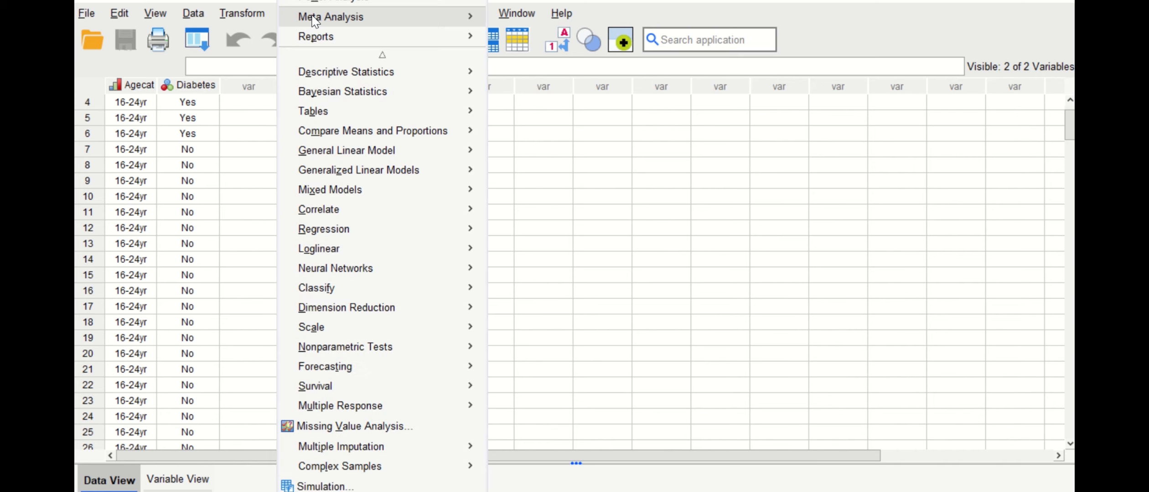
{"action": "mouse_move", "coordinate": [333, 228]}
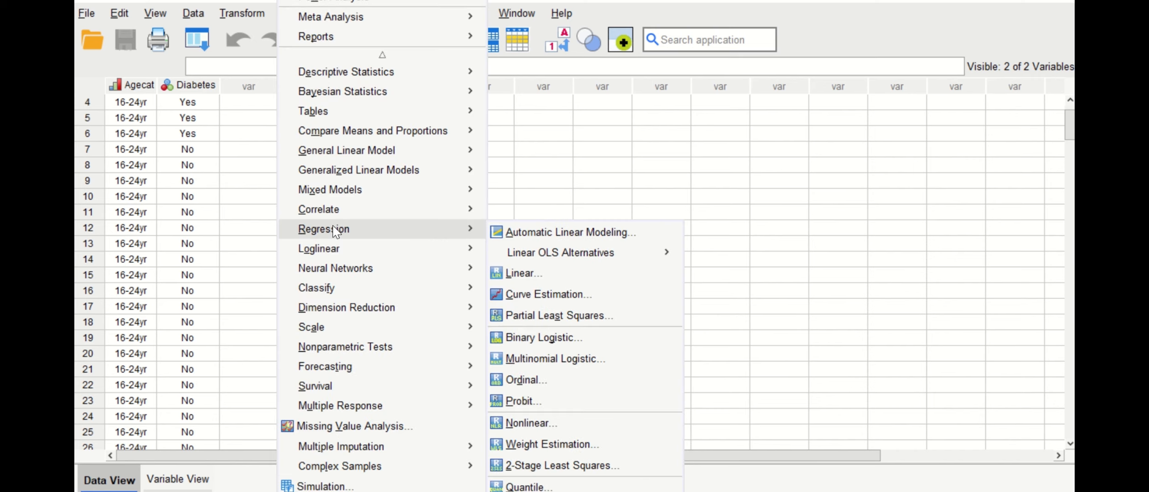
{"action": "left_click", "coordinate": [575, 338]}
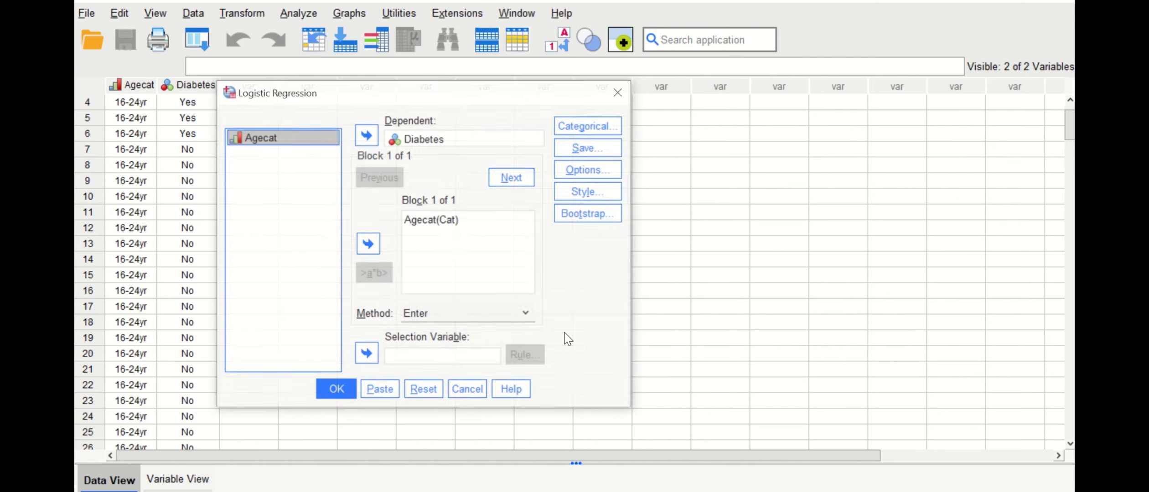
{"action": "left_click", "coordinate": [425, 391]}
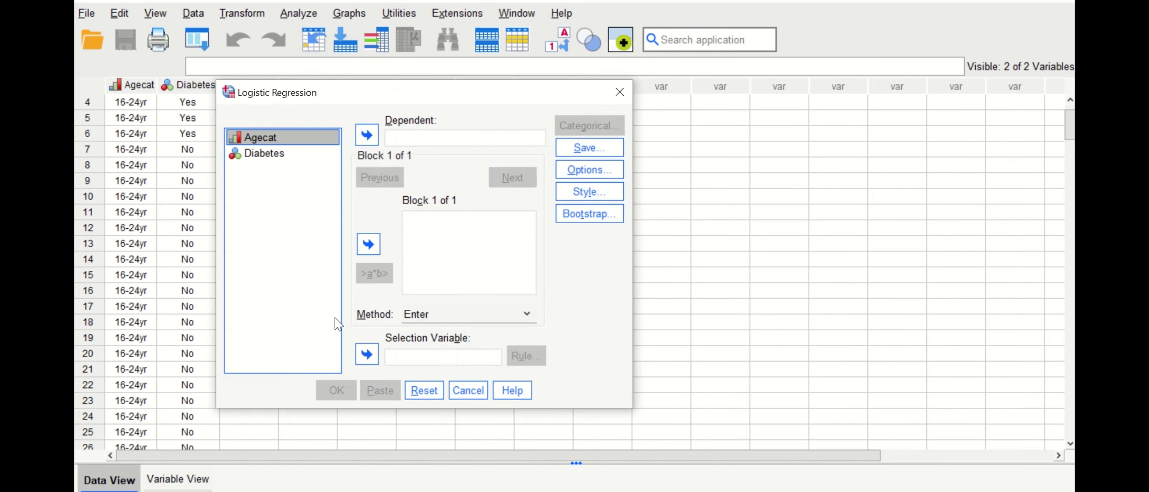
{"action": "left_click", "coordinate": [264, 155]}
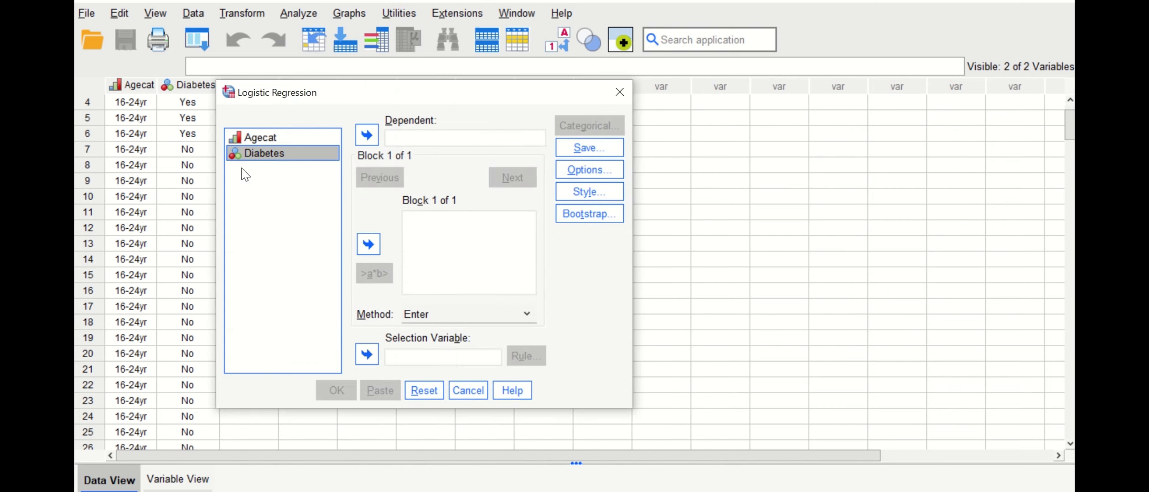
{"action": "left_click", "coordinate": [367, 135]}
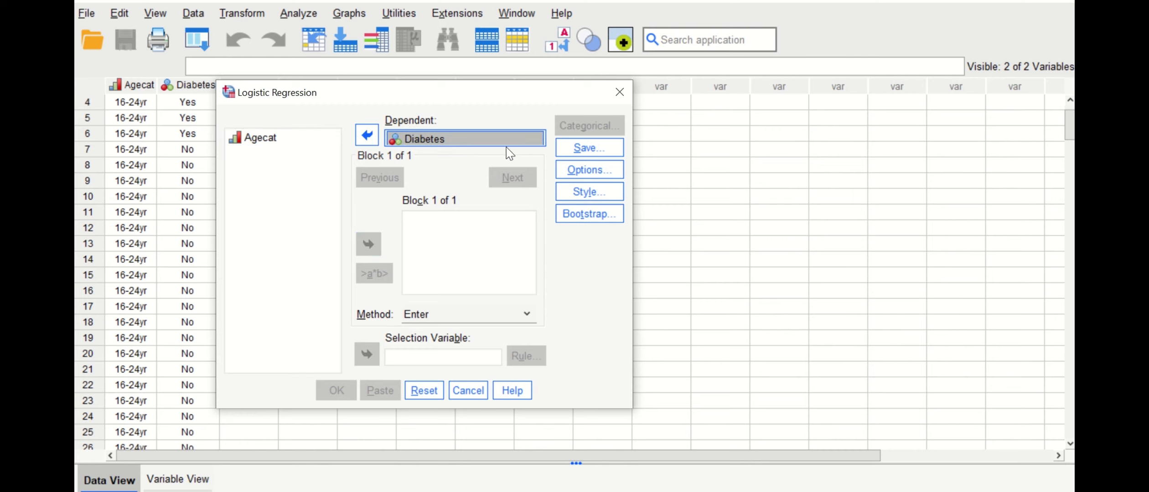
{"action": "left_click", "coordinate": [262, 138]}
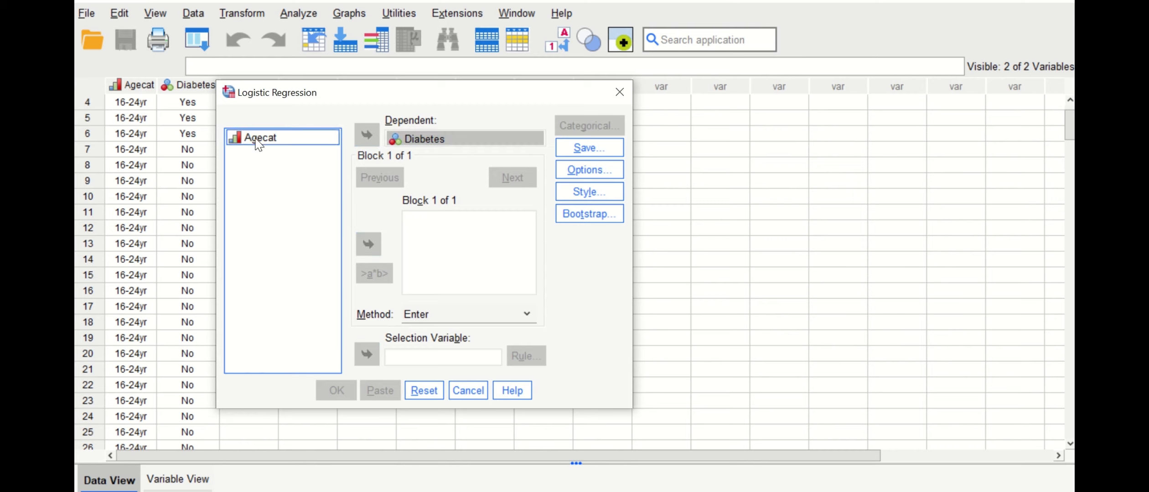
{"action": "left_click", "coordinate": [369, 244]}
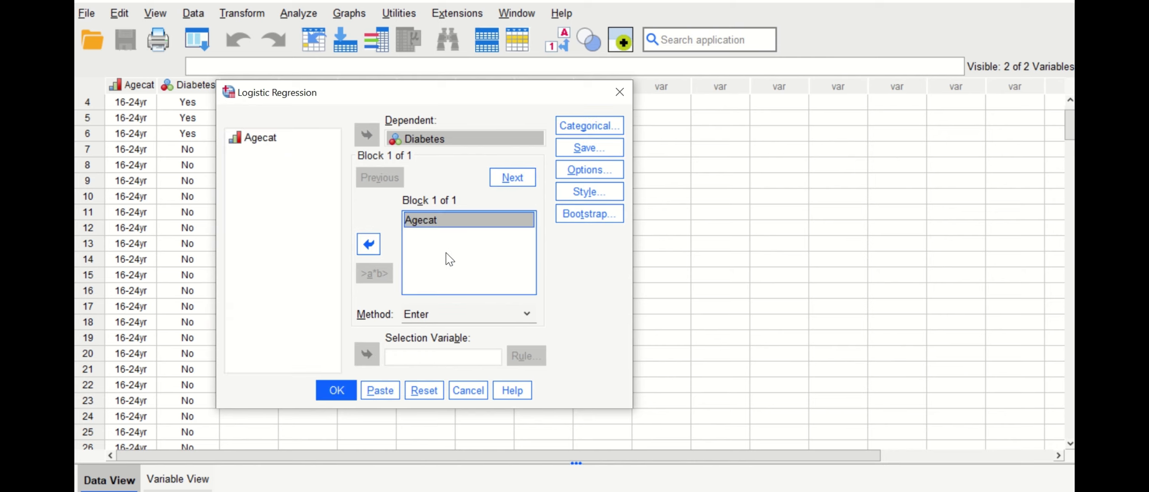
Define Agecat as a categorical covariate using the Indicator contrast with the first category as reference
{"action": "left_click_drag", "start_coordinate": [446, 101], "coordinate": [525, 115]}
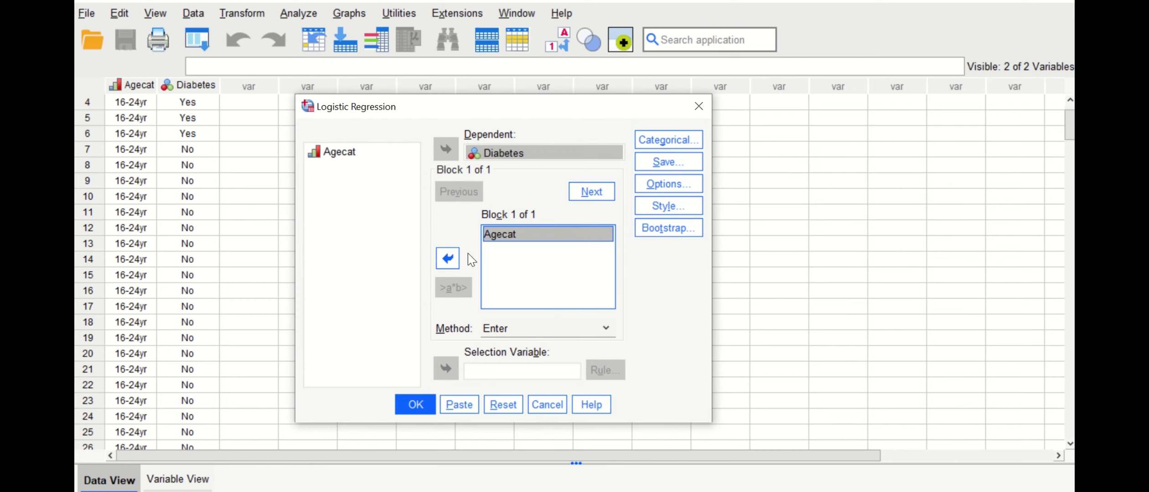
{"action": "left_click", "coordinate": [682, 137]}
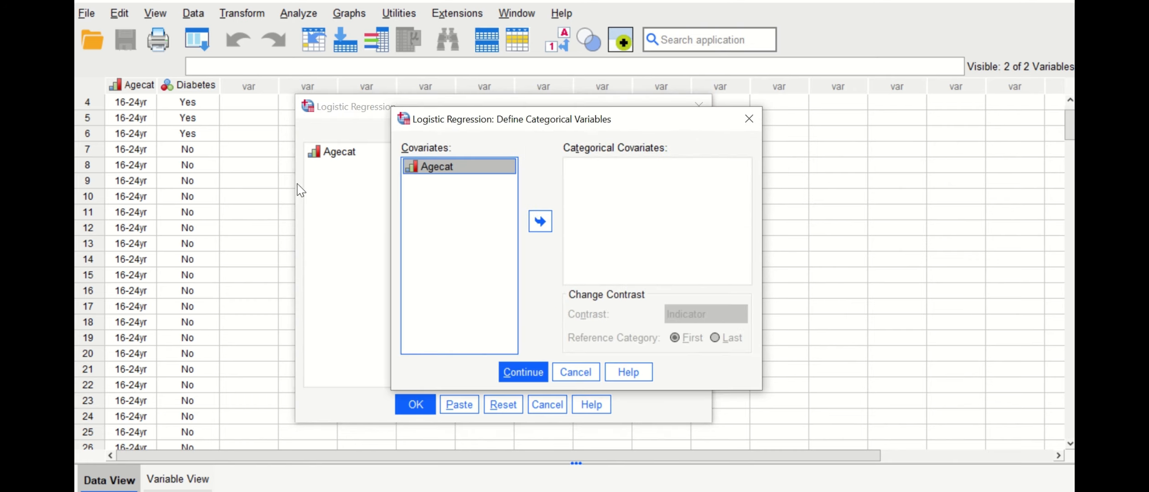
{"action": "left_click", "coordinate": [540, 218]}
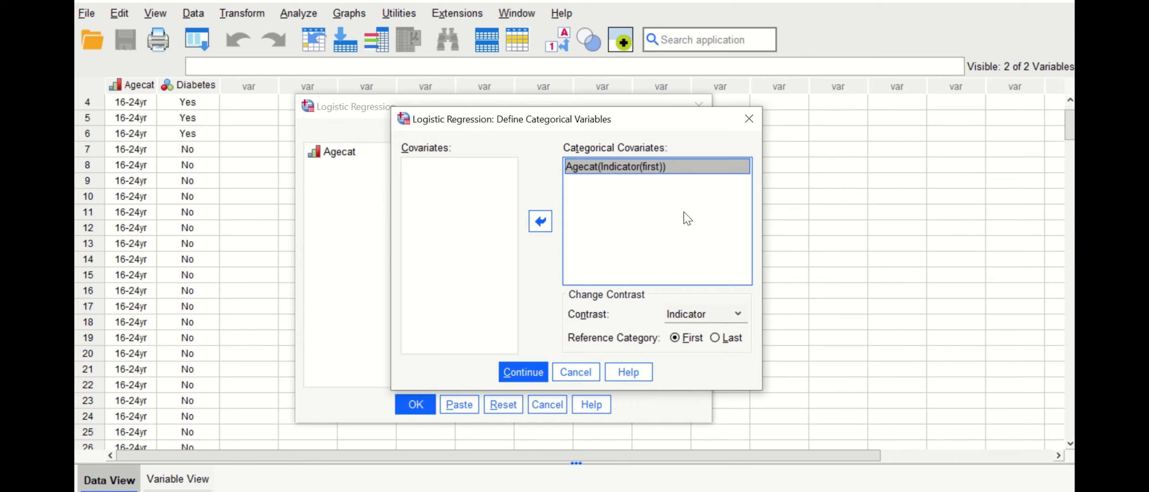
{"action": "left_click", "coordinate": [520, 367]}
Enable classification plots, the Hosmer-Lemeshow goodness-of-fit test and a 95% CI for exp(B), and run the logistic regression
{"action": "left_click", "coordinate": [668, 184]}
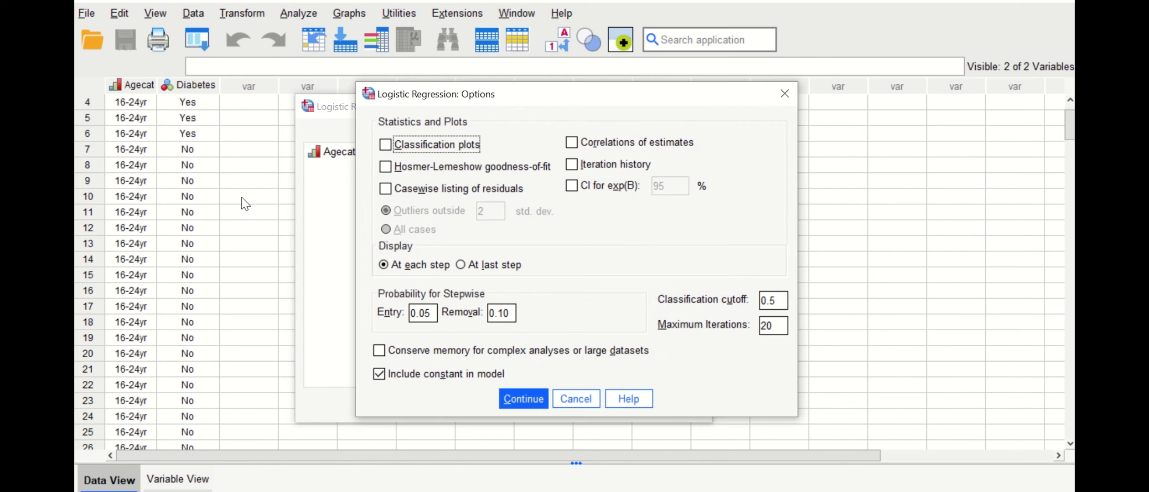
{"action": "left_click", "coordinate": [418, 146]}
{"action": "left_click", "coordinate": [431, 167]}
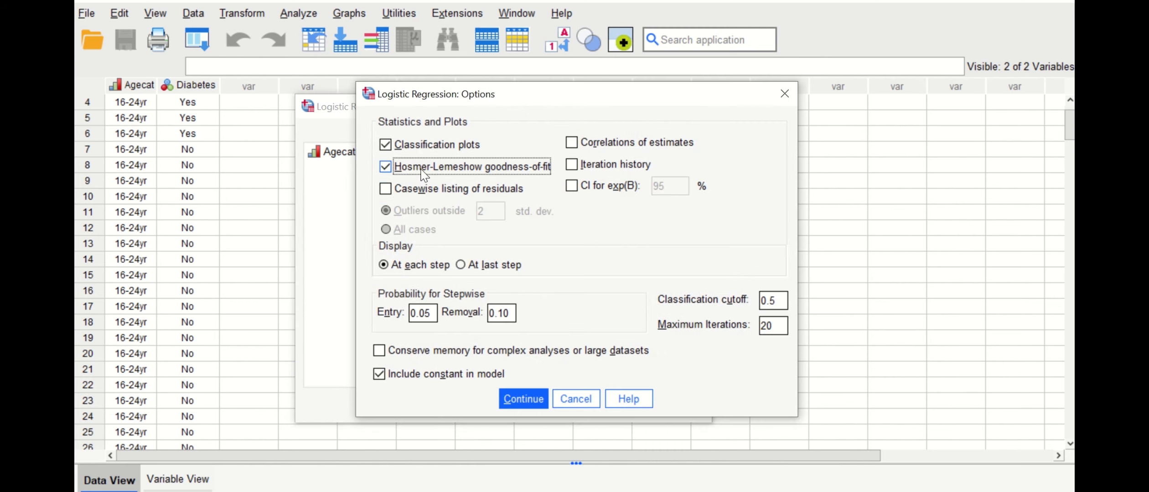
{"action": "left_click", "coordinate": [573, 187]}
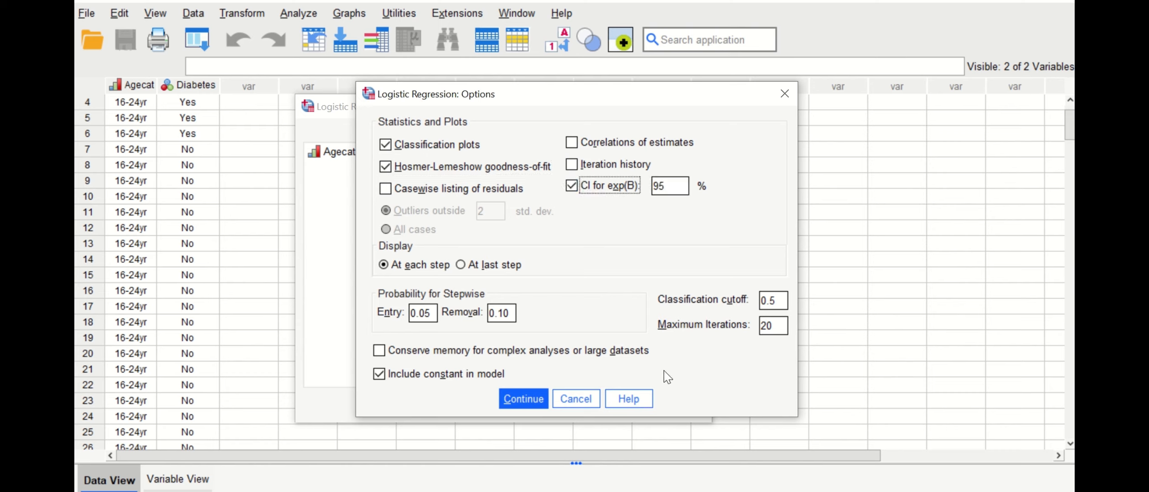
{"action": "left_click", "coordinate": [533, 402]}
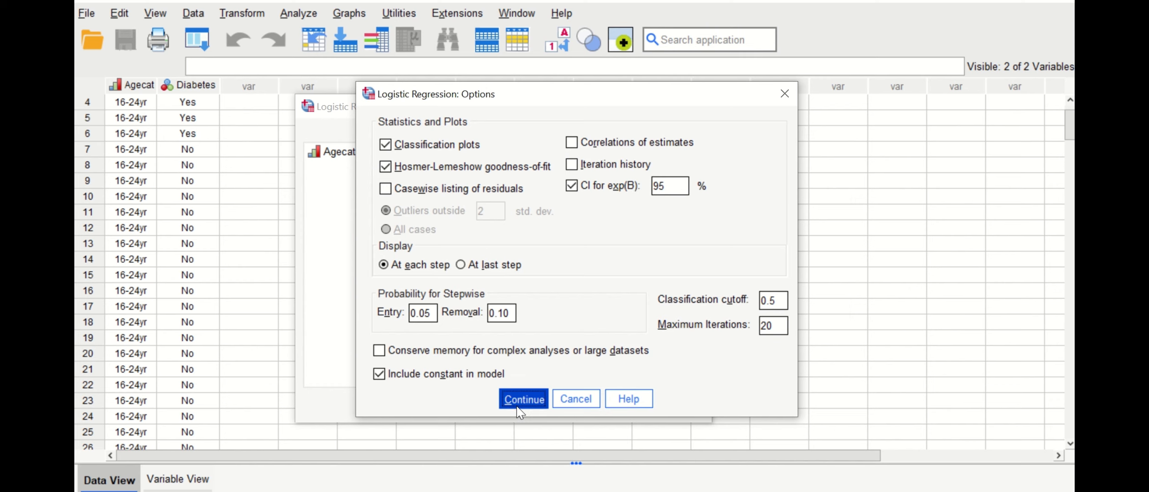
{"action": "left_click", "coordinate": [413, 404]}
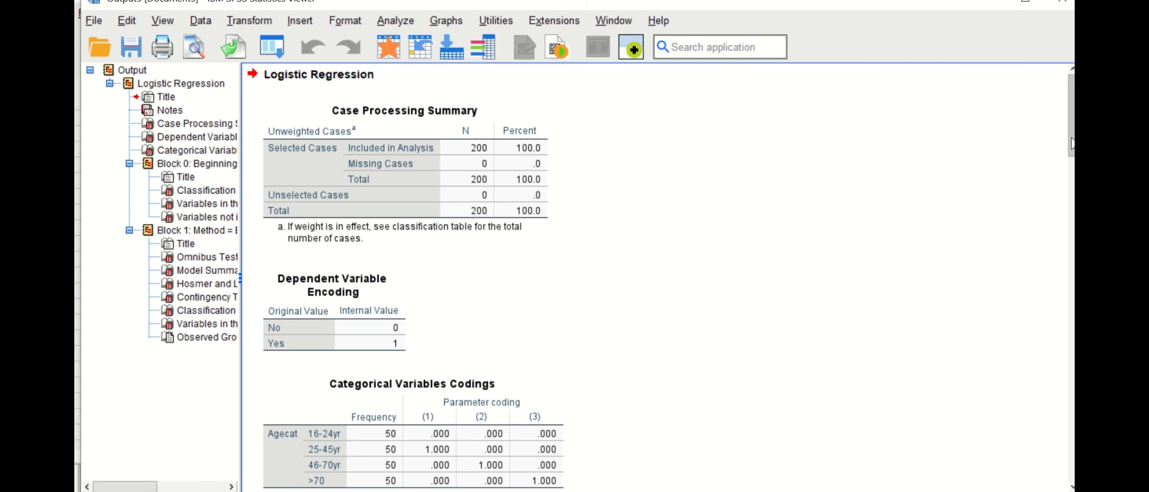
Skim the whole regression output, and examine the case processing summary, dependent and categorical variable codings, and the Block 0 tables
{"action": "left_click_drag", "start_coordinate": [1071, 142], "coordinate": [1051, 474]}
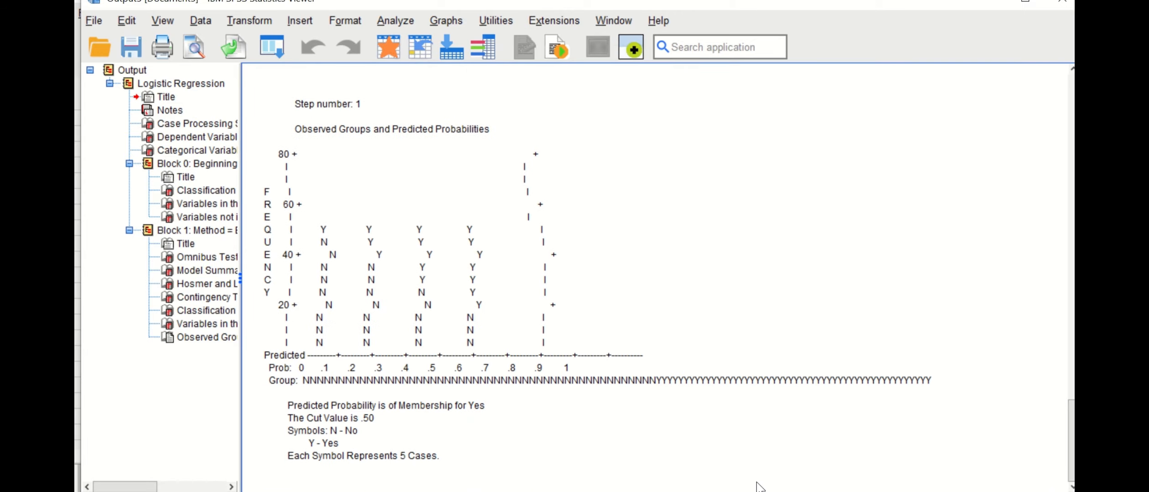
{"action": "left_click", "coordinate": [281, 443]}
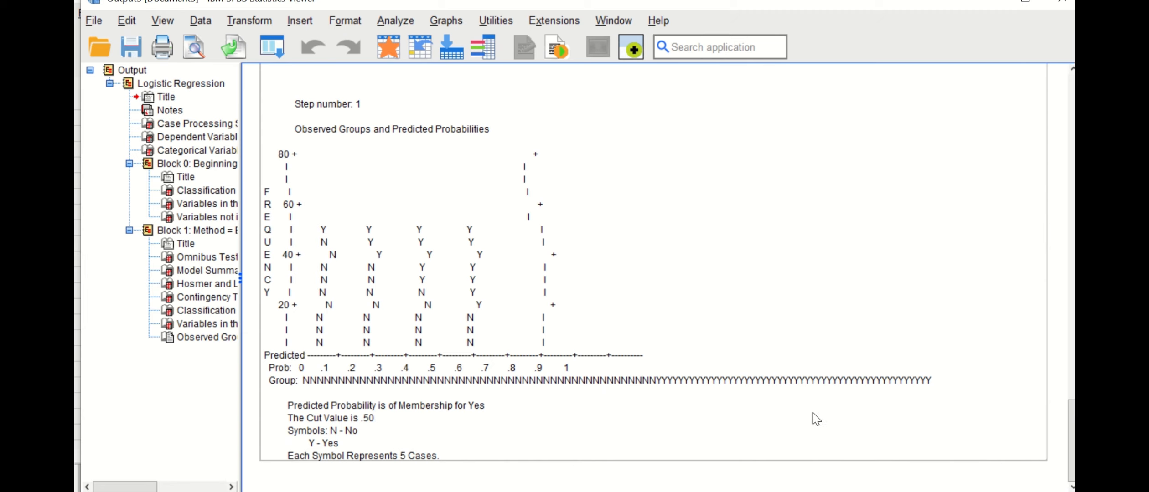
{"action": "scroll", "coordinate": [816, 418], "scroll_direction": "up", "scroll_amount": 20}
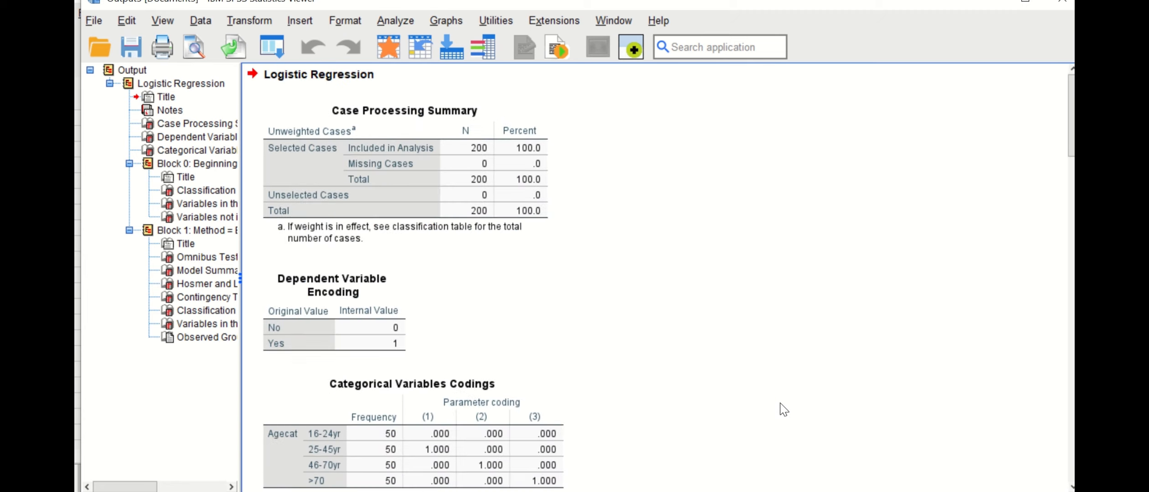
{"action": "left_click", "coordinate": [276, 138]}
{"action": "scroll", "coordinate": [371, 269], "scroll_direction": "down", "scroll_amount": 3}
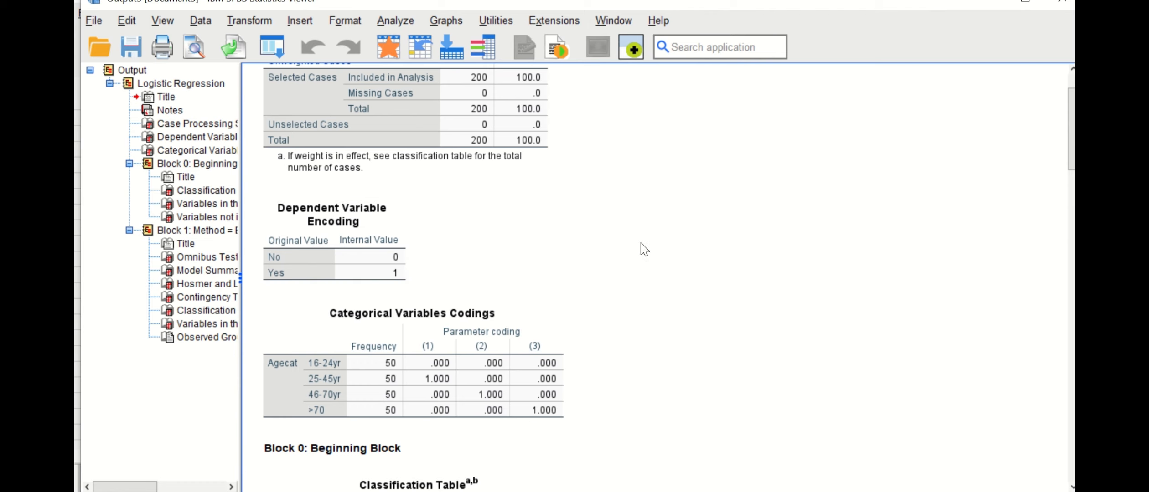
{"action": "scroll", "coordinate": [684, 252], "scroll_direction": "down", "scroll_amount": 6}
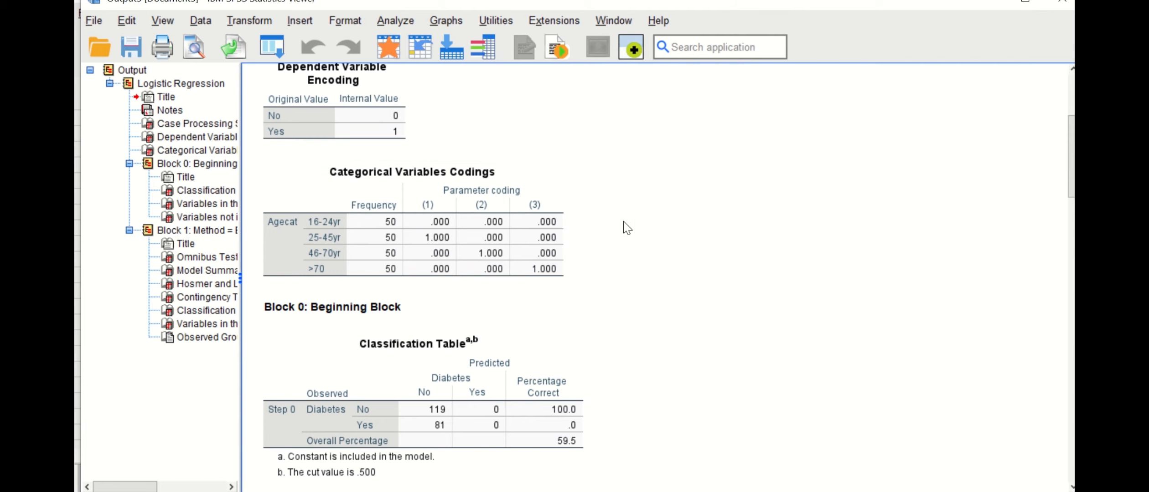
{"action": "scroll", "coordinate": [624, 223], "scroll_direction": "down", "scroll_amount": 3}
{"action": "scroll", "coordinate": [626, 224], "scroll_direction": "down", "scroll_amount": 3}
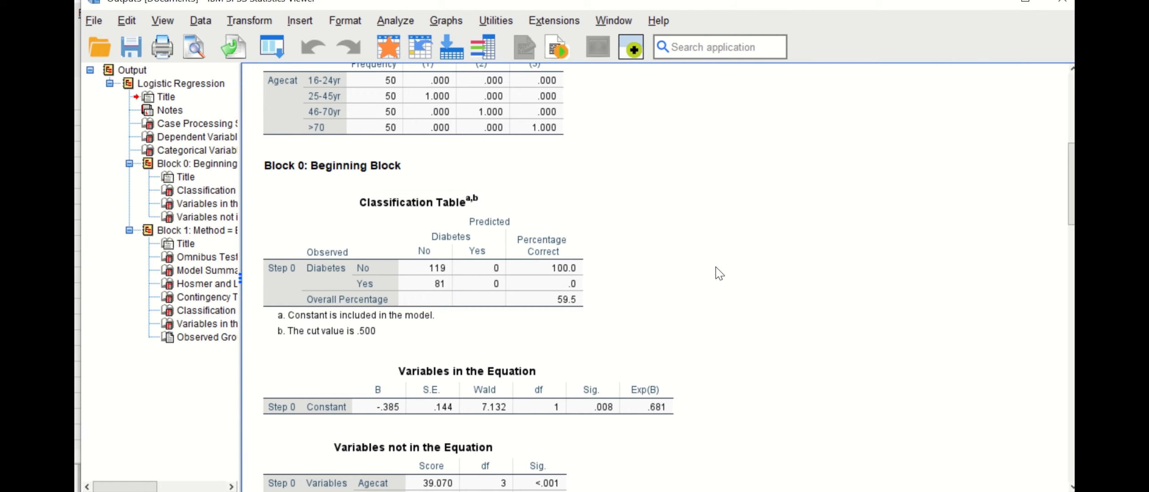
{"action": "scroll", "coordinate": [719, 274], "scroll_direction": "down", "scroll_amount": 3}
{"action": "scroll", "coordinate": [711, 398], "scroll_direction": "down", "scroll_amount": 3}
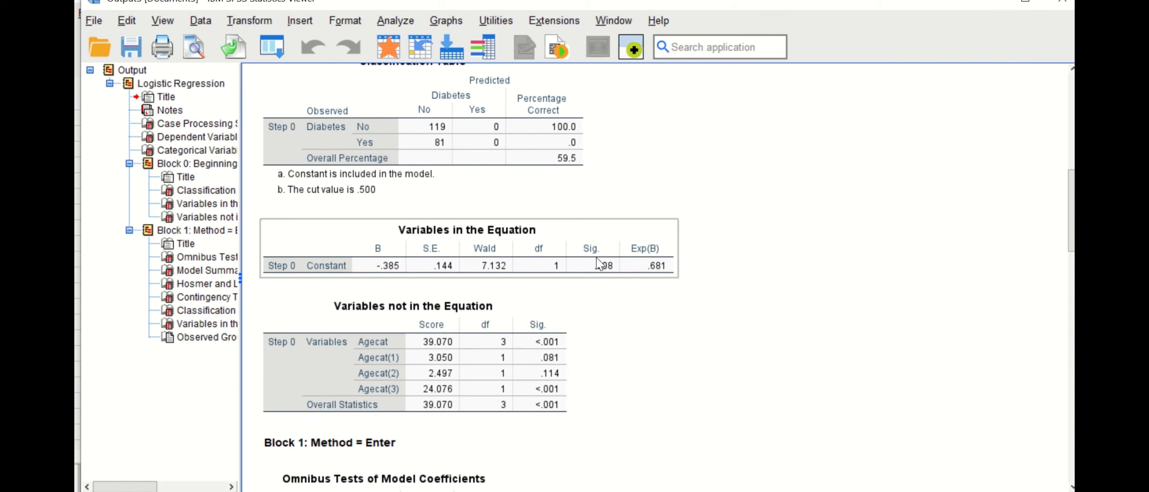
Review the Block 1 omnibus tests, model summary, Hosmer and Lemeshow test with its contingency table, and the classification table
{"action": "scroll", "coordinate": [614, 335], "scroll_direction": "down", "scroll_amount": 3}
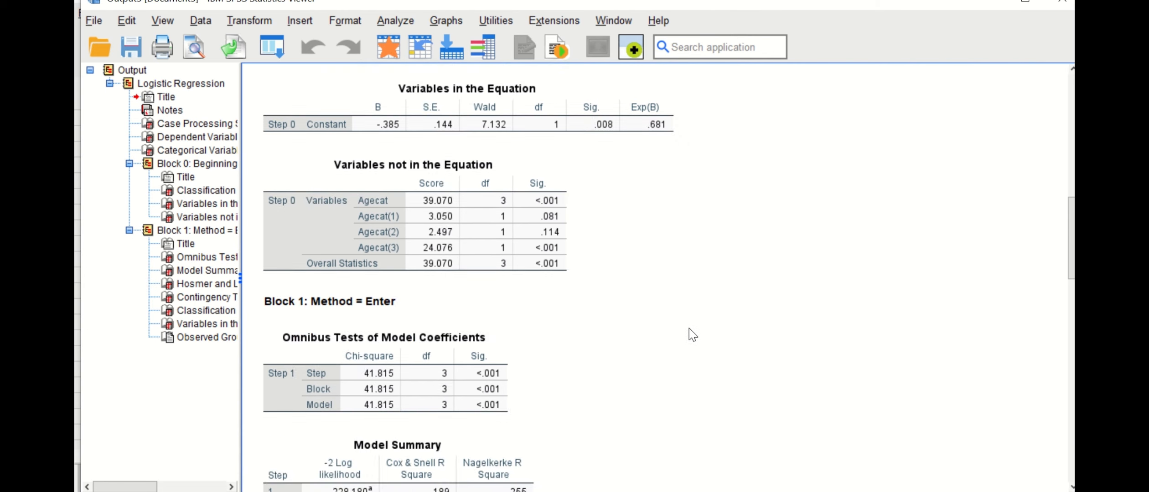
{"action": "scroll", "coordinate": [689, 329], "scroll_direction": "down", "scroll_amount": 2}
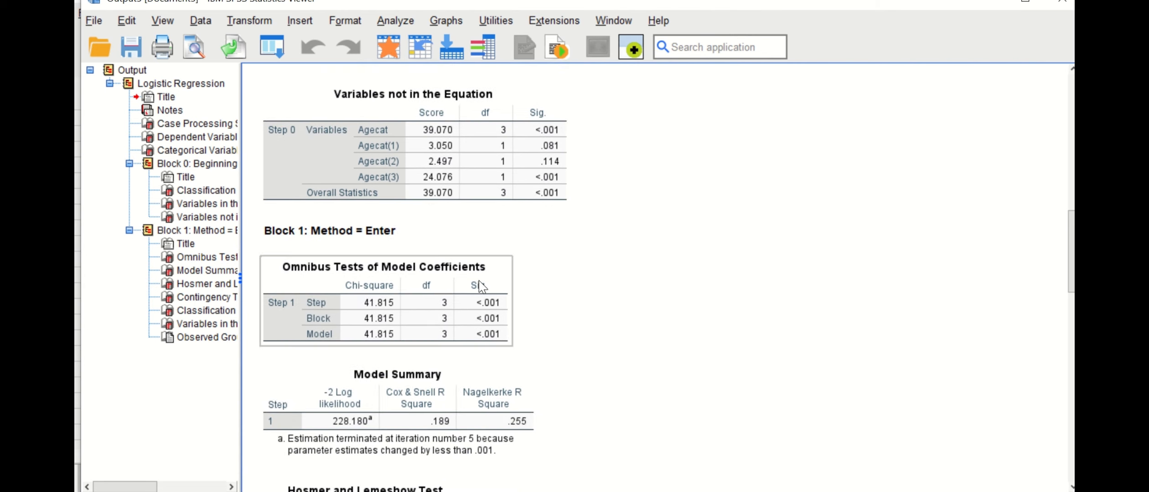
{"action": "scroll", "coordinate": [405, 278], "scroll_direction": "down", "scroll_amount": 2}
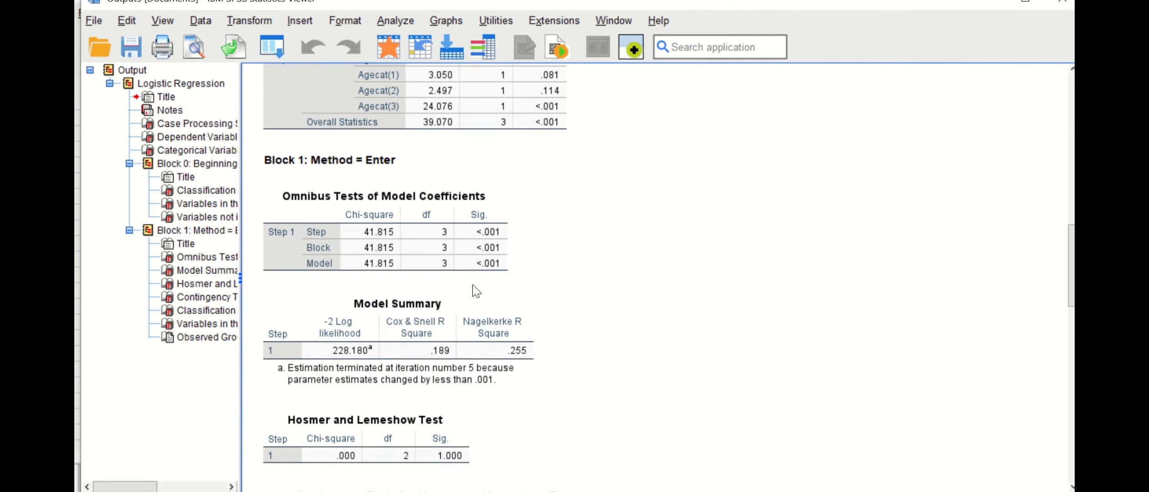
{"action": "scroll", "coordinate": [484, 305], "scroll_direction": "down", "scroll_amount": 2}
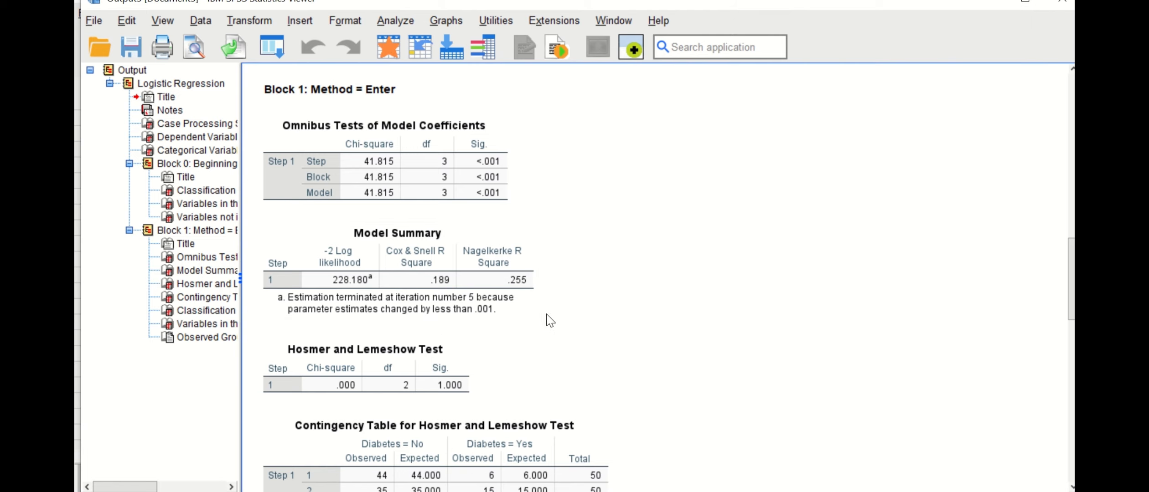
{"action": "scroll", "coordinate": [545, 318], "scroll_direction": "down", "scroll_amount": 3}
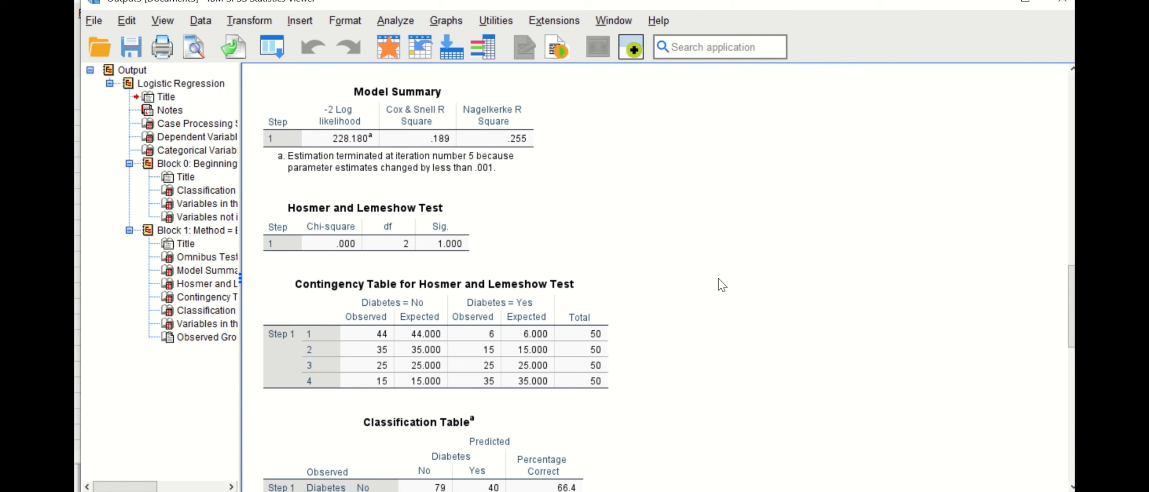
{"action": "scroll", "coordinate": [732, 275], "scroll_direction": "down", "scroll_amount": 2}
{"action": "scroll", "coordinate": [732, 271], "scroll_direction": "down", "scroll_amount": 4}
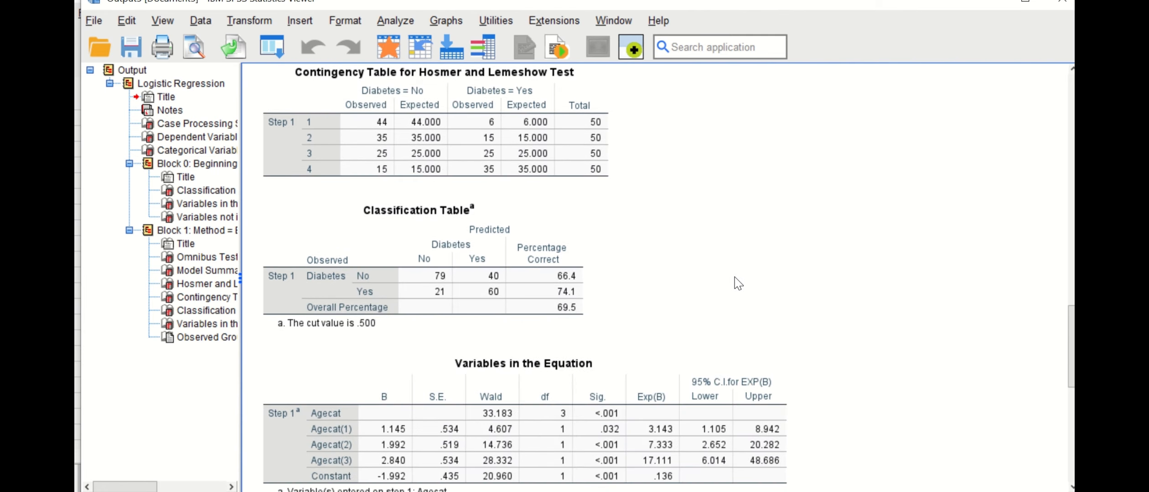
Examine the Block 1 Variables in the Equation table for each Agecat level's coefficient, significance, odds ratio and confidence interval
{"action": "scroll", "coordinate": [795, 276], "scroll_direction": "down", "scroll_amount": 4}
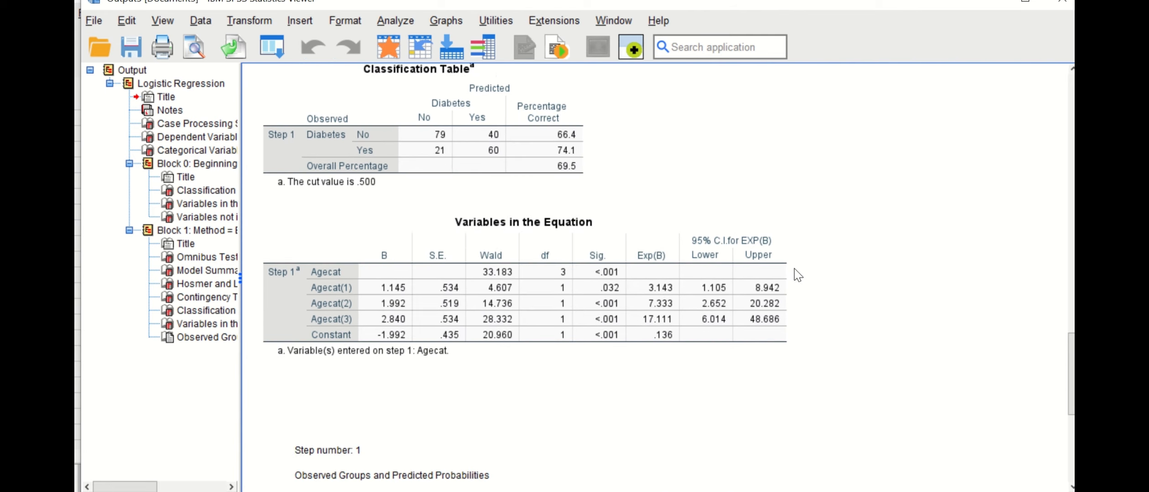
{"action": "left_click", "coordinate": [791, 280]}
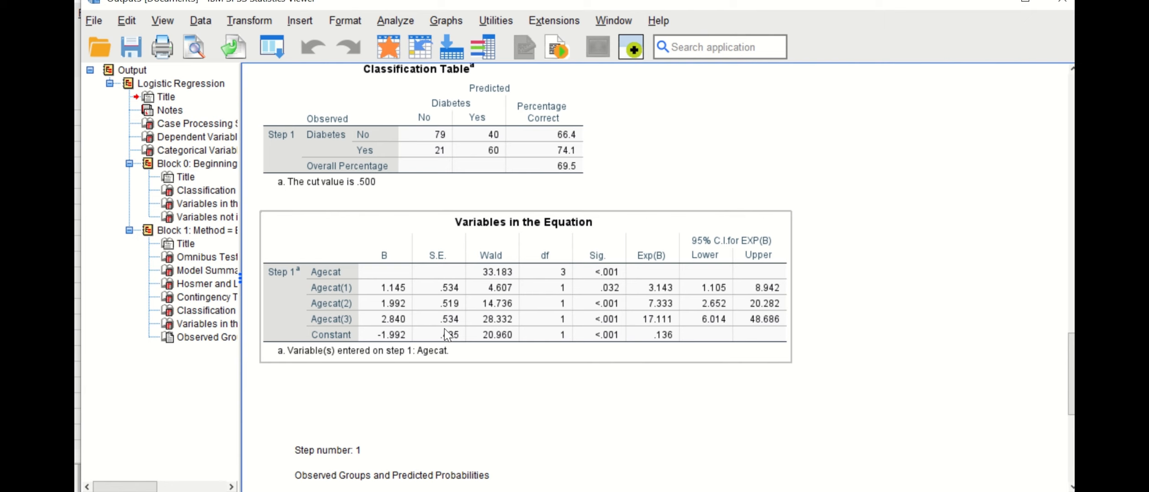
{"action": "left_click", "coordinate": [570, 401]}
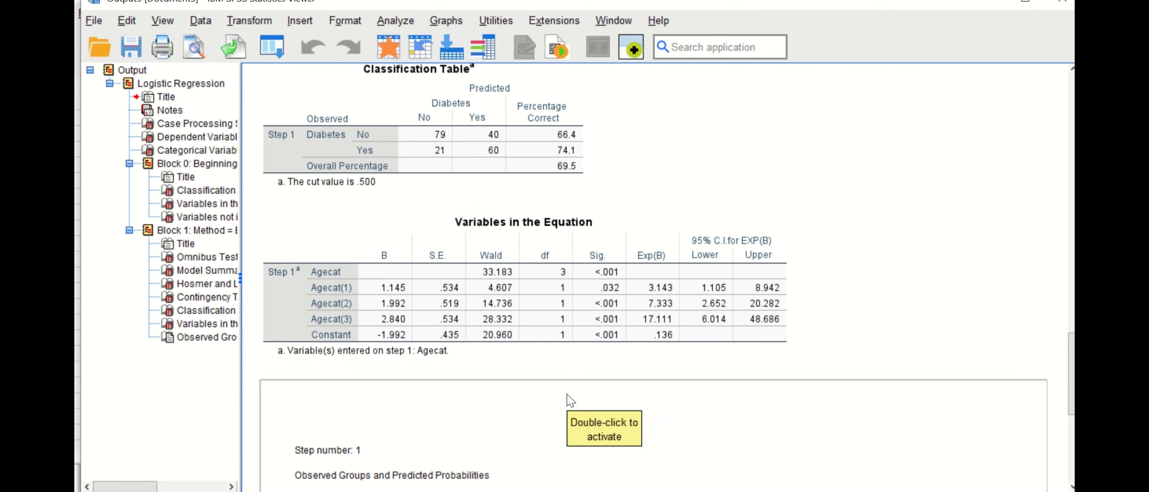
{"action": "left_click", "coordinate": [488, 342]}
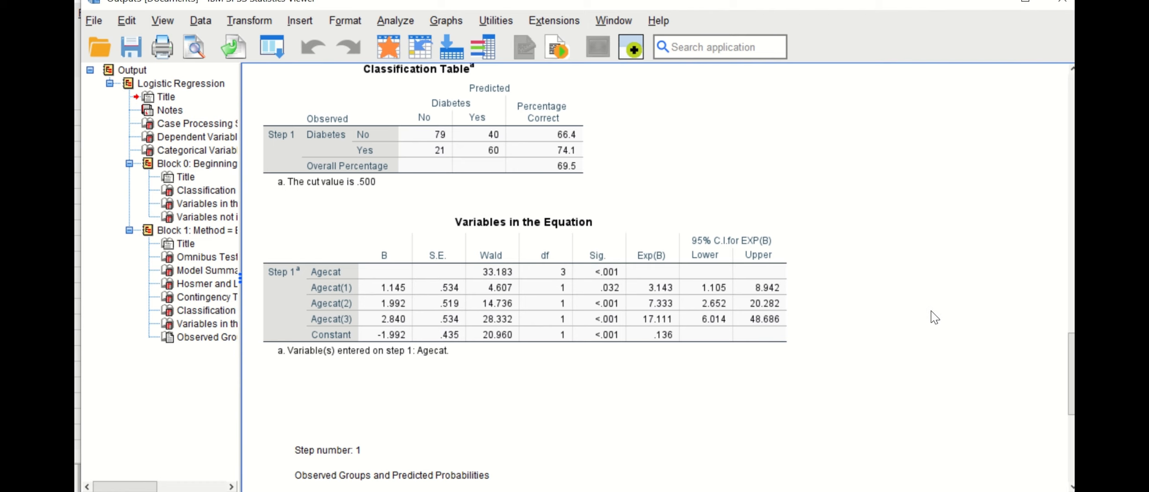
{"action": "scroll", "coordinate": [957, 392], "scroll_direction": "down", "scroll_amount": 2}
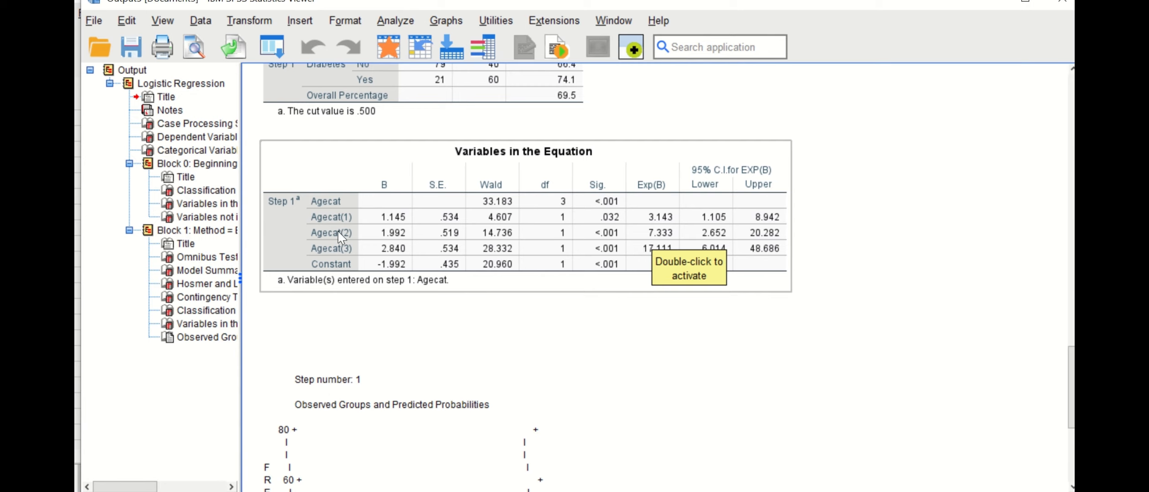
{"action": "left_click", "coordinate": [843, 297]}
{"action": "left_click", "coordinate": [343, 247]}
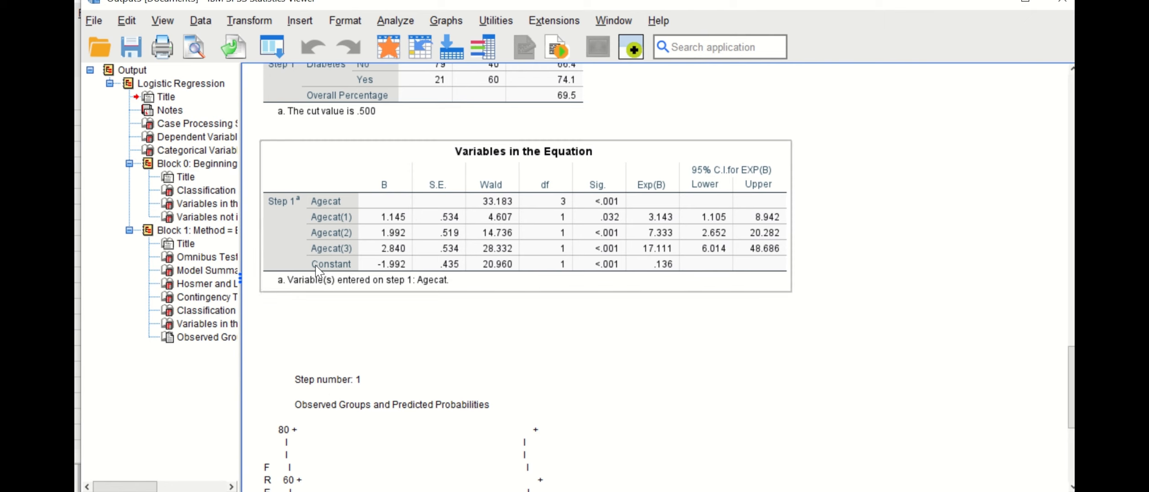